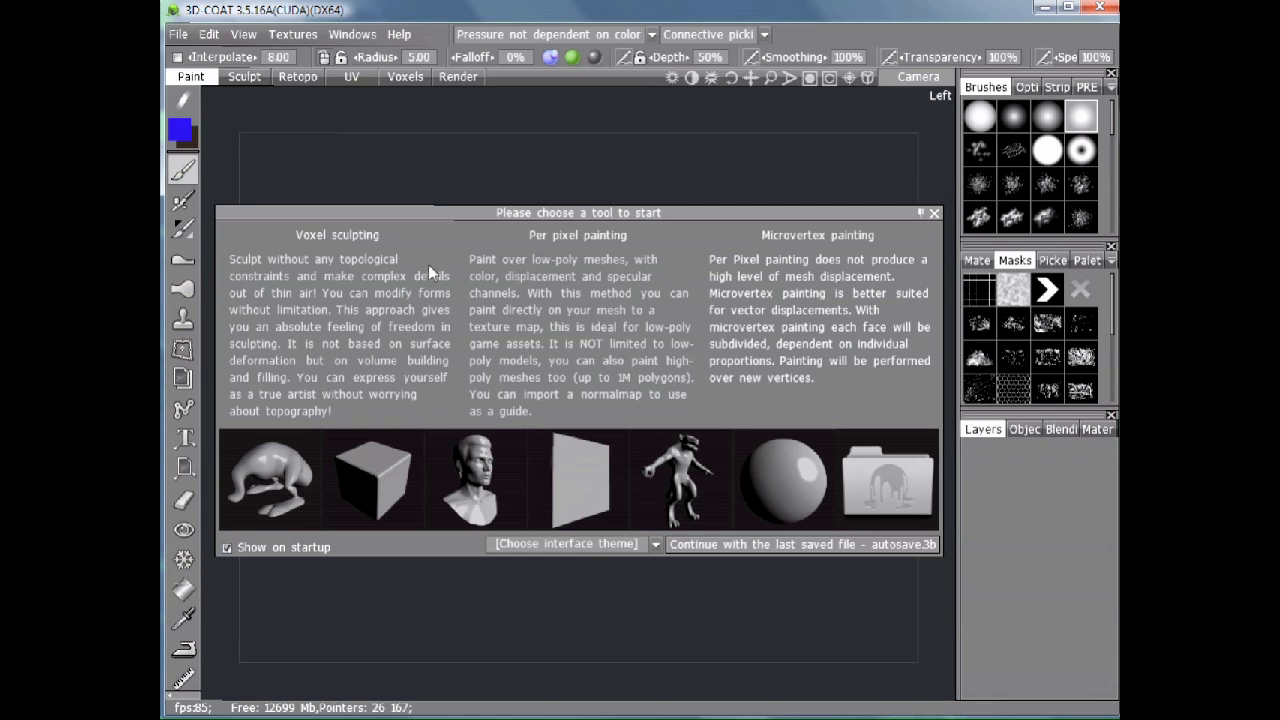
Start an empty voxel sculpting scene and load IMI_Mini_Uzi_Uzon.jpg as the X-axis reference image
mouse_move(345, 345)
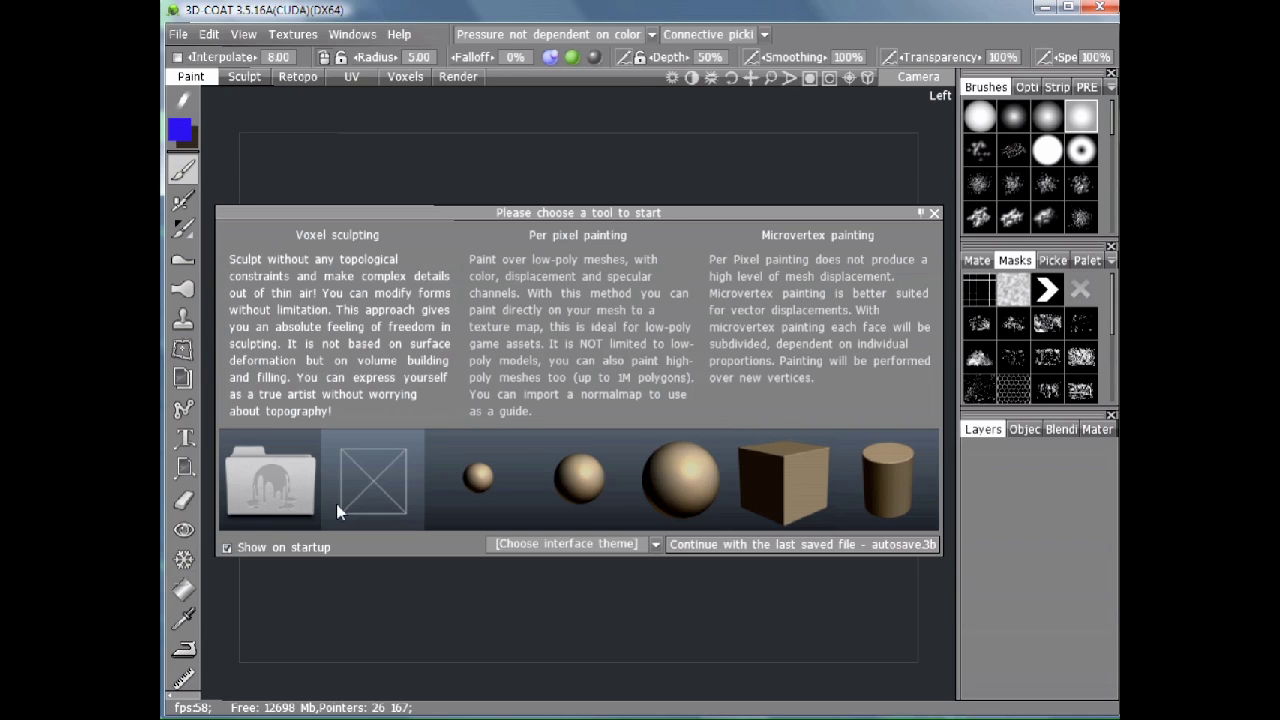
click(376, 488)
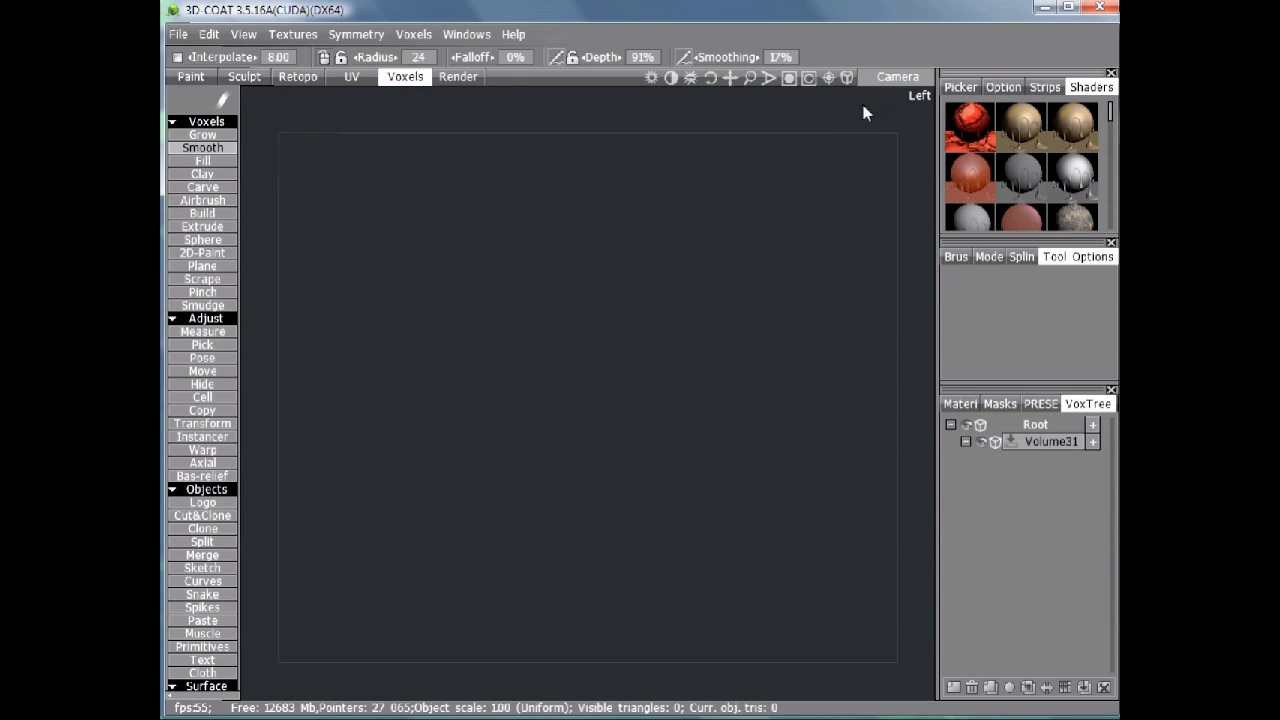
click(900, 78)
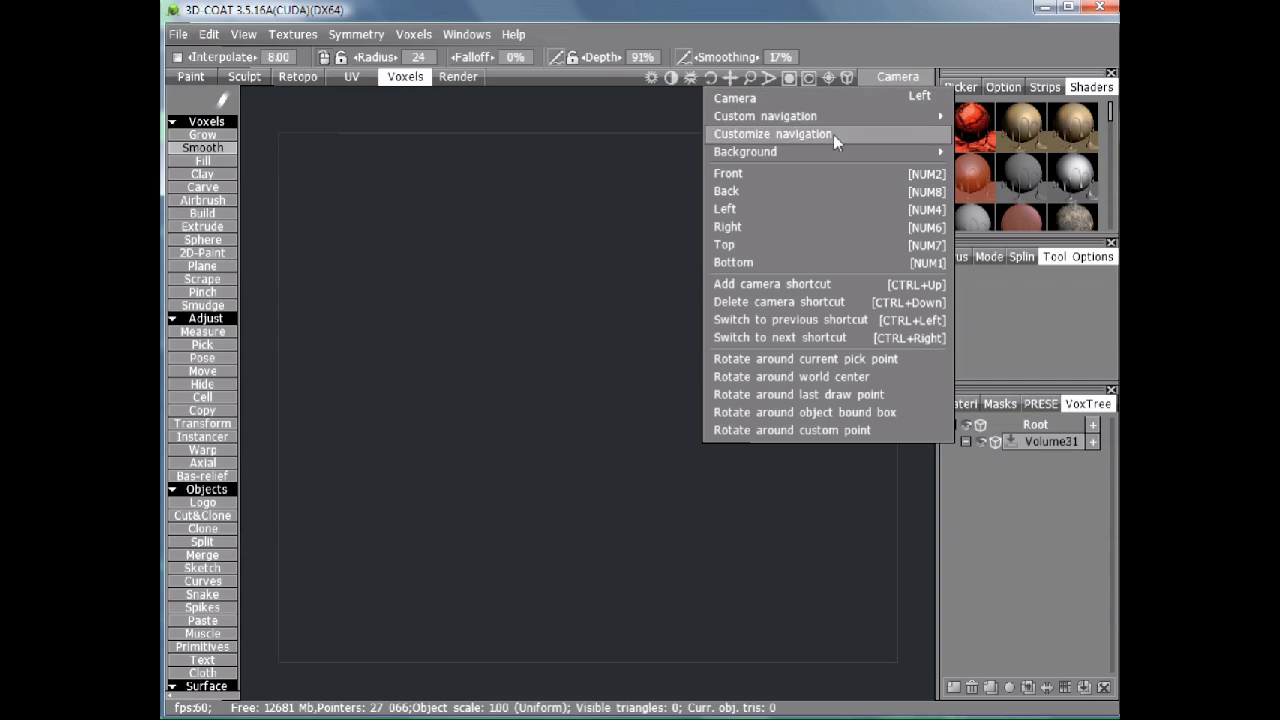
mouse_move(783, 151)
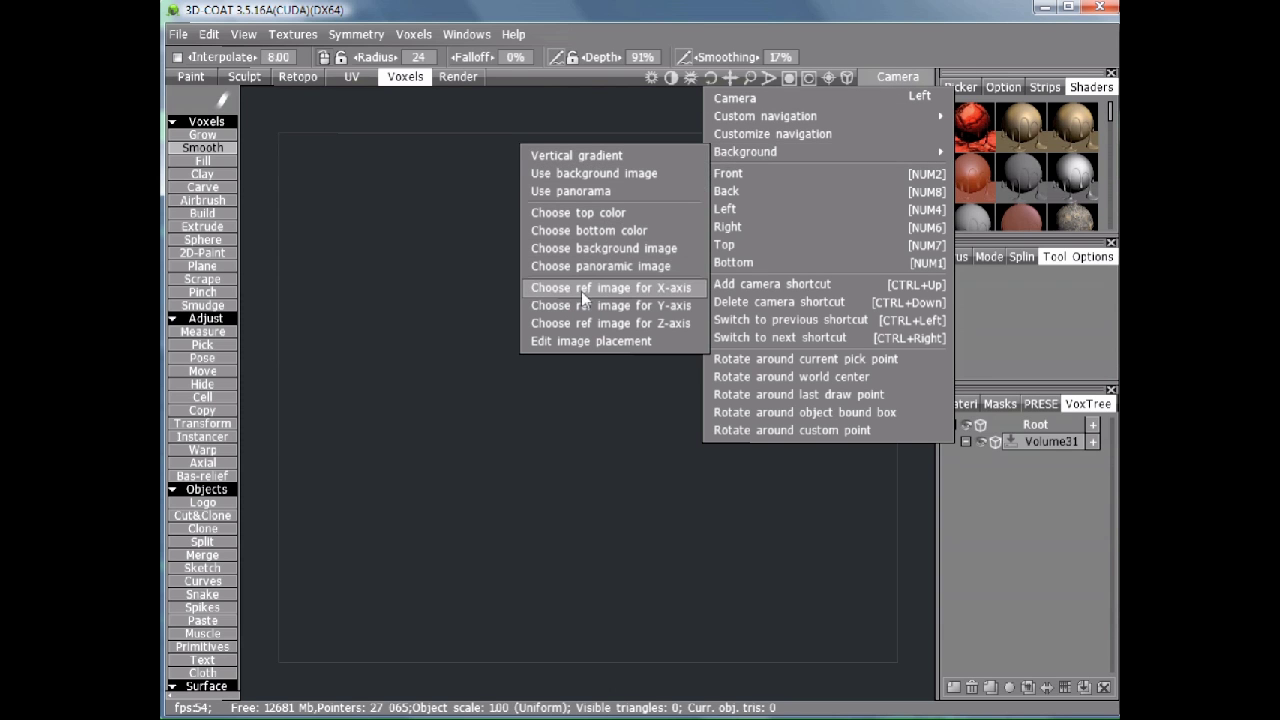
click(651, 288)
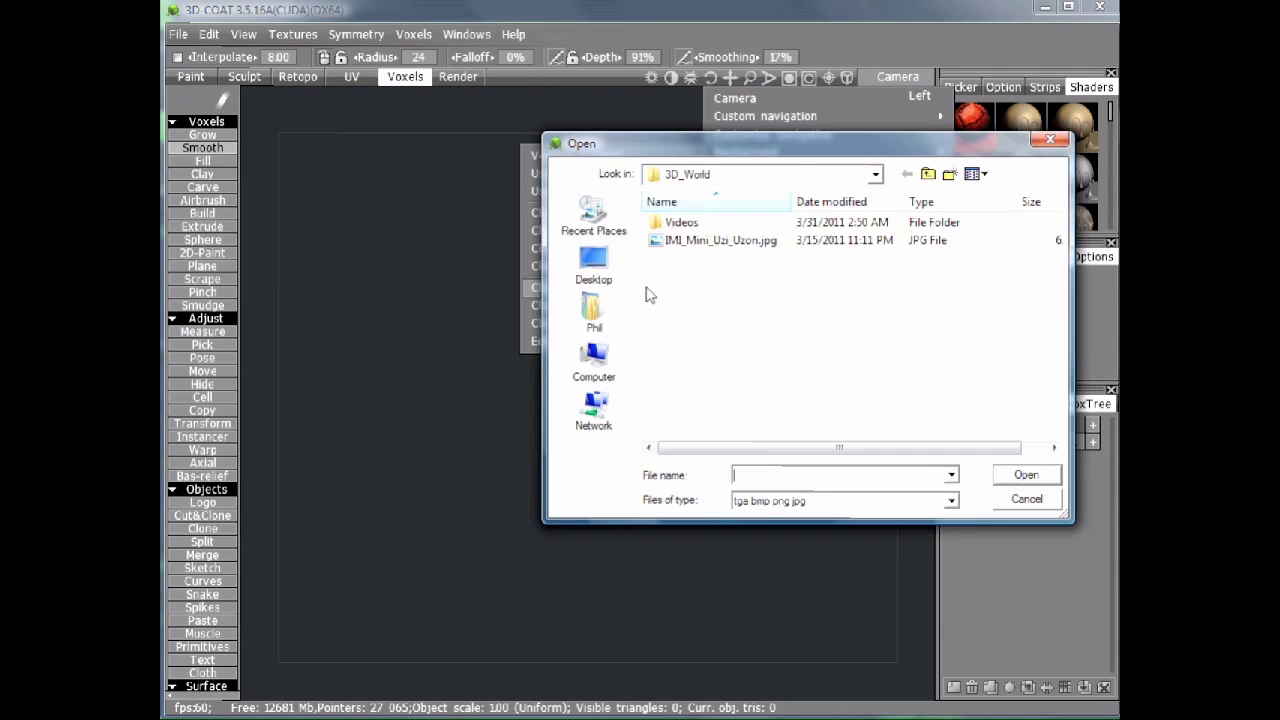
double_click(700, 252)
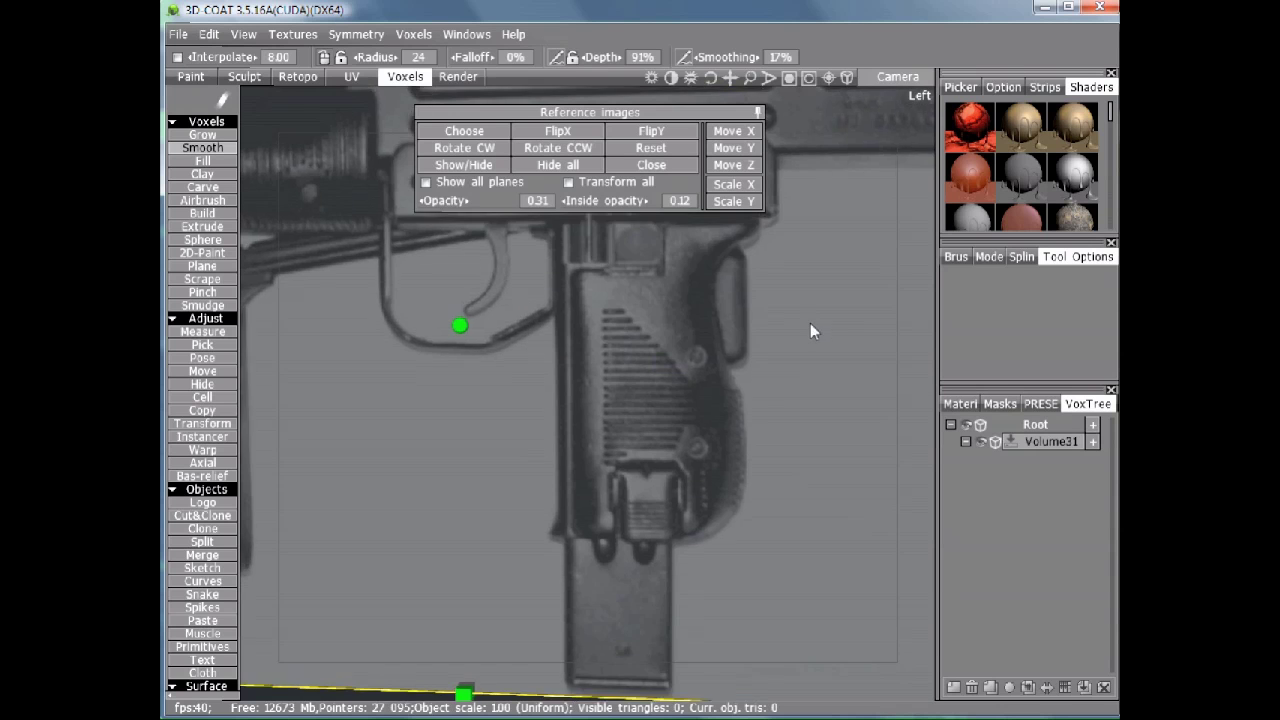
Check the gun reference image's placement and close the reference image controls
scroll(799, 330, down, 5)
drag(791, 329, 785, 325)
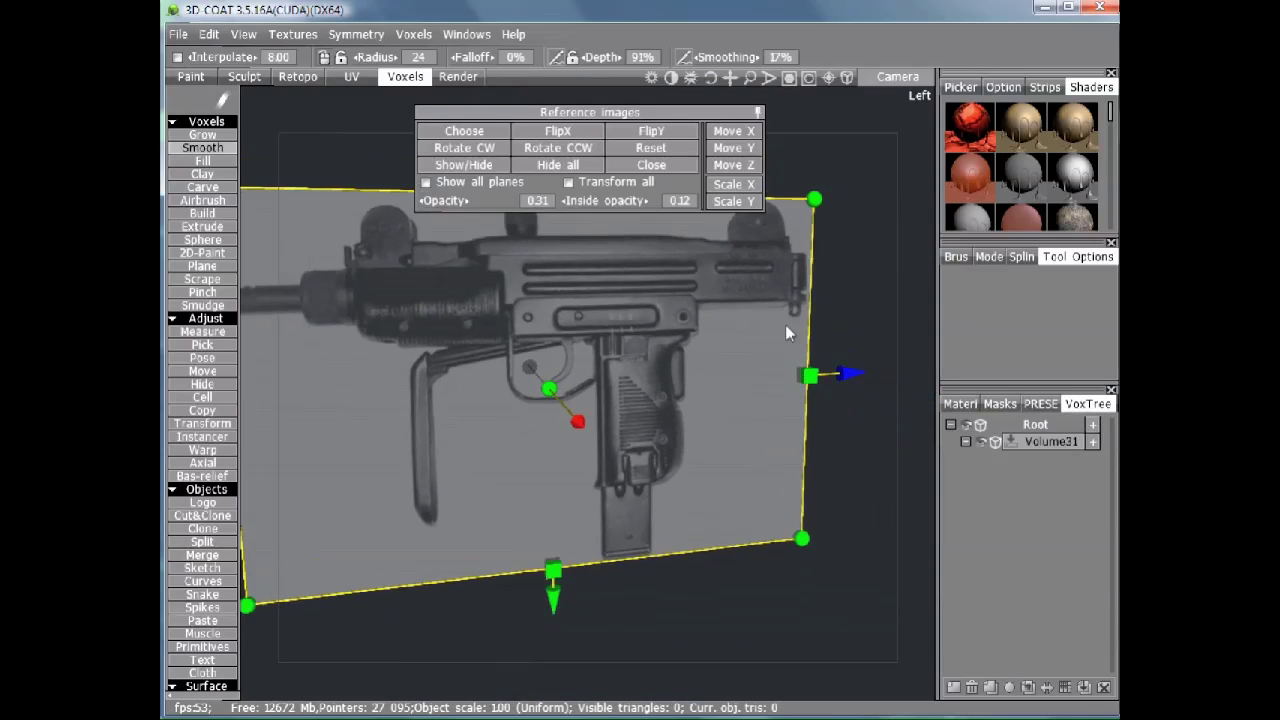
middle_drag(785, 325, 771, 287)
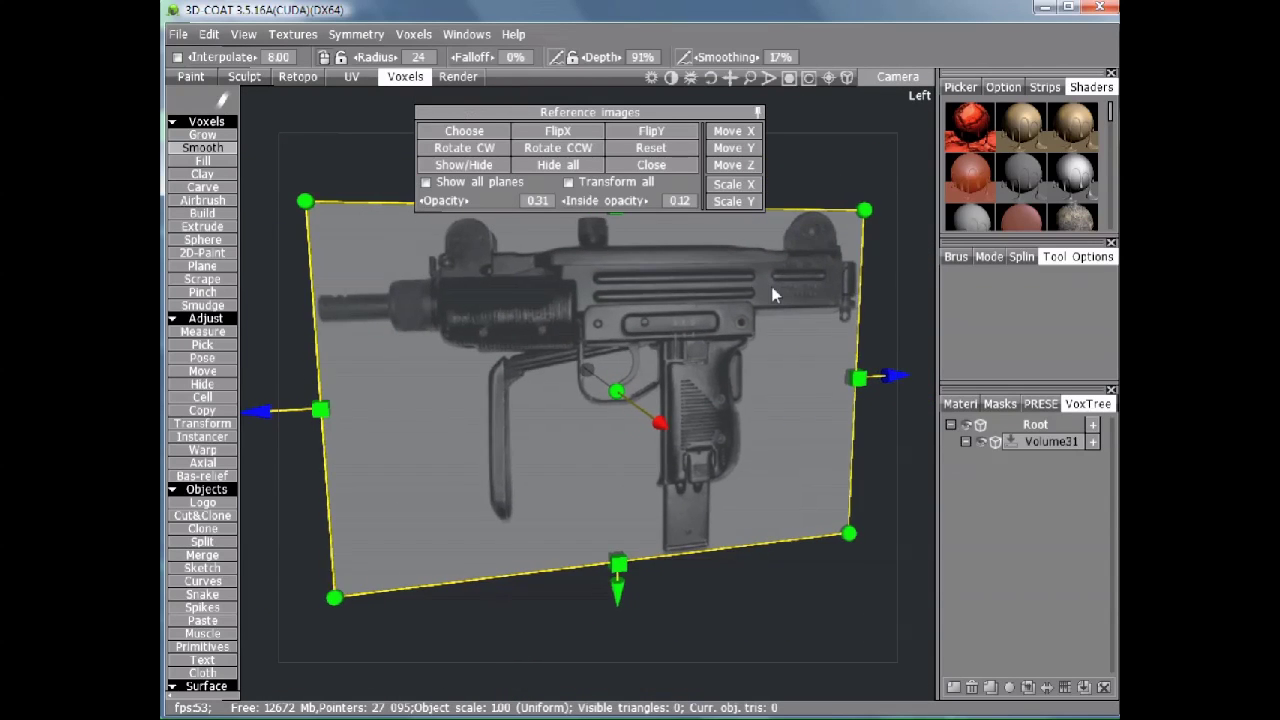
click(645, 165)
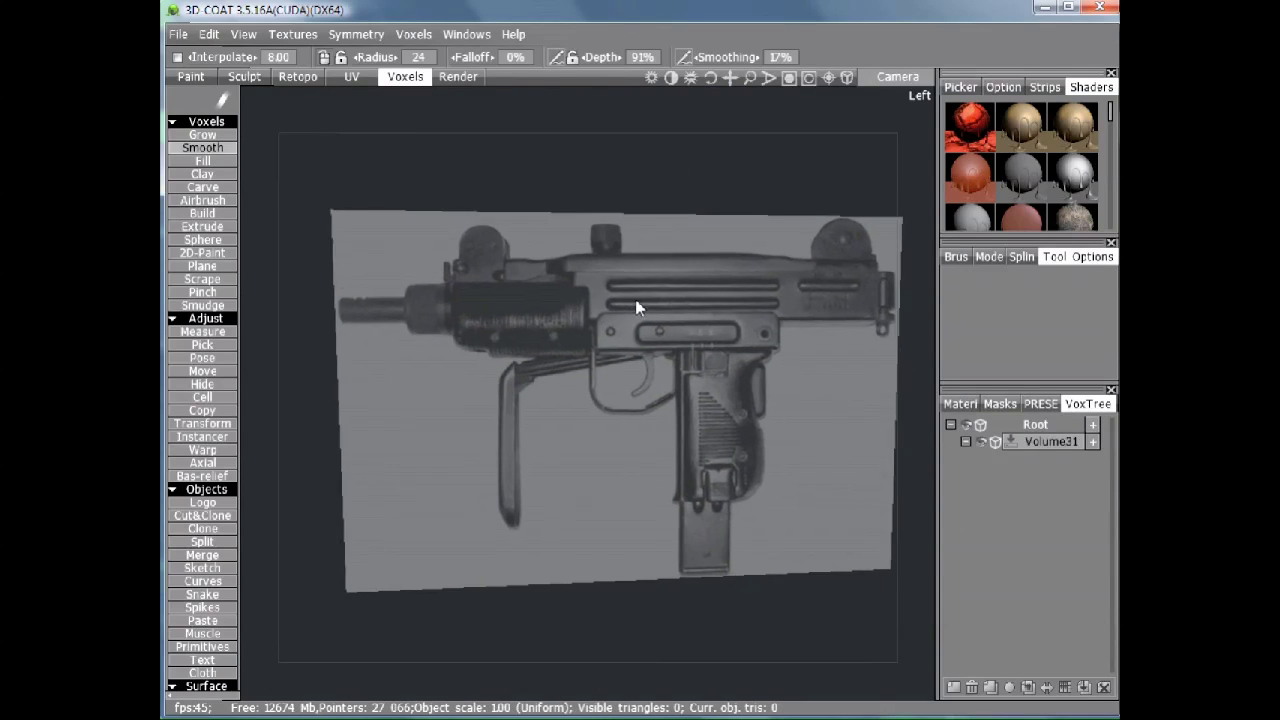
middle_drag(637, 306, 563, 309)
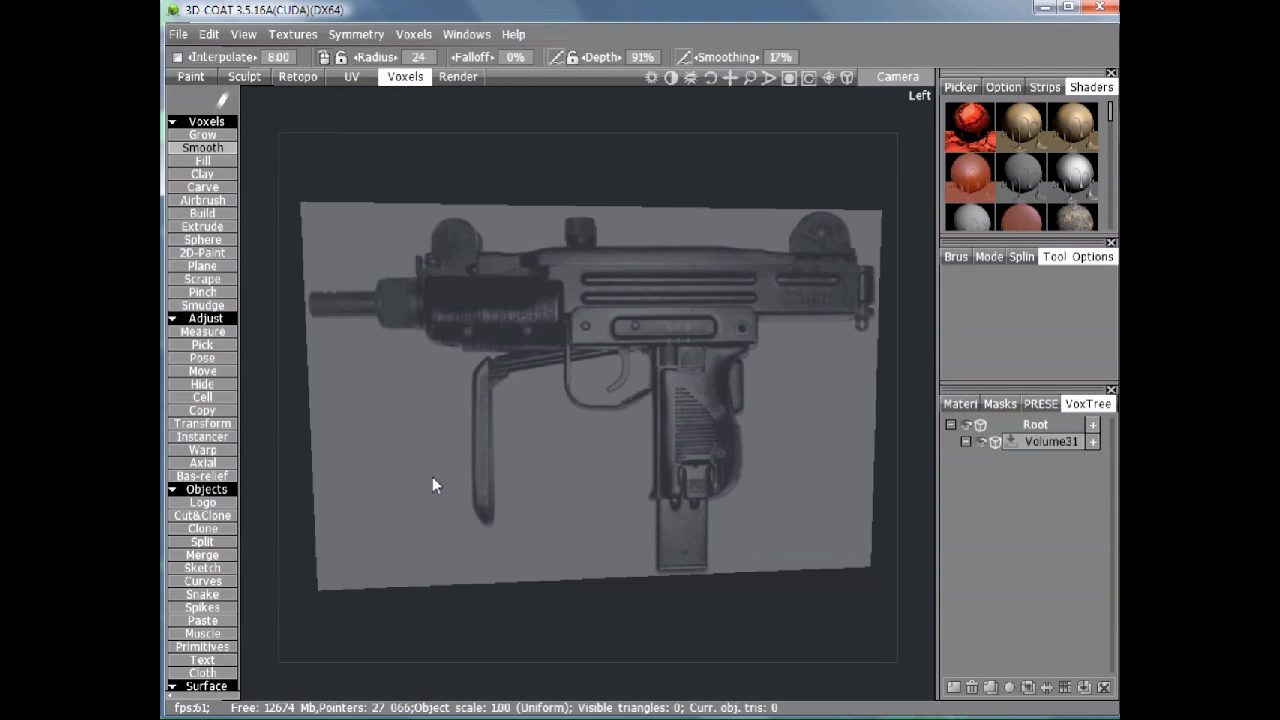
Start a Cube primitive and line it up with the reference image in the straight left view
click(212, 647)
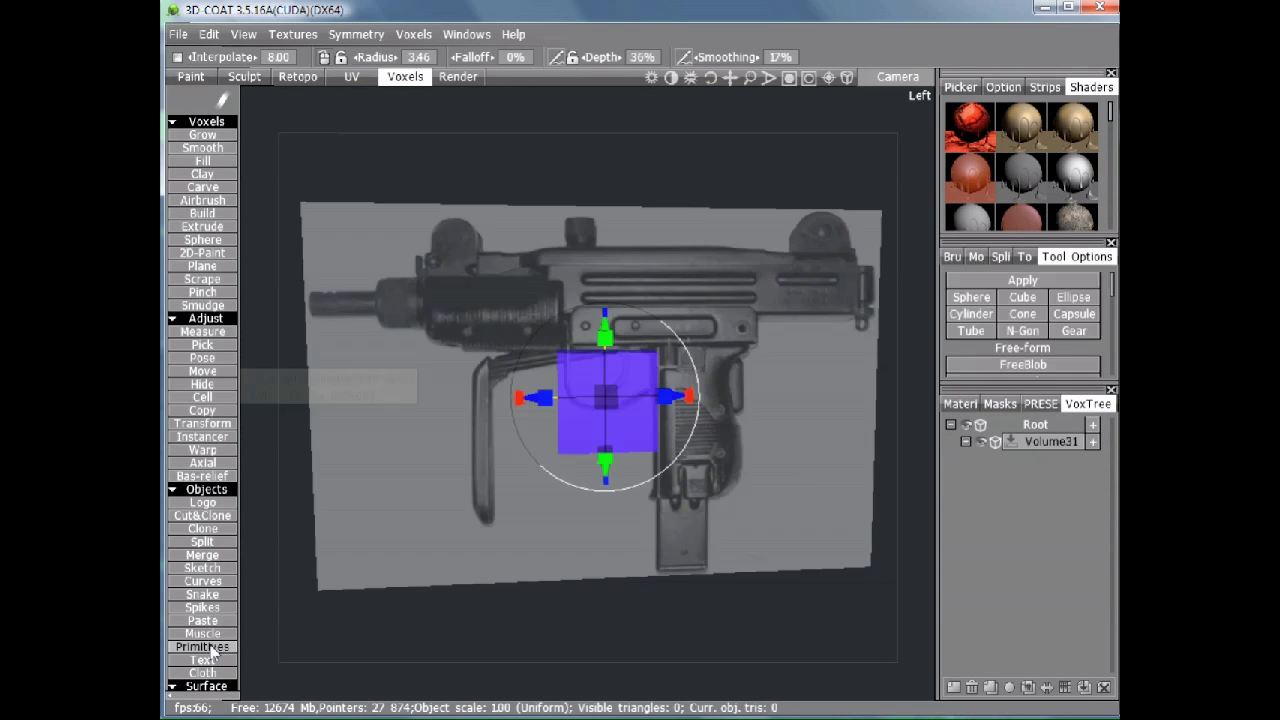
click(1032, 311)
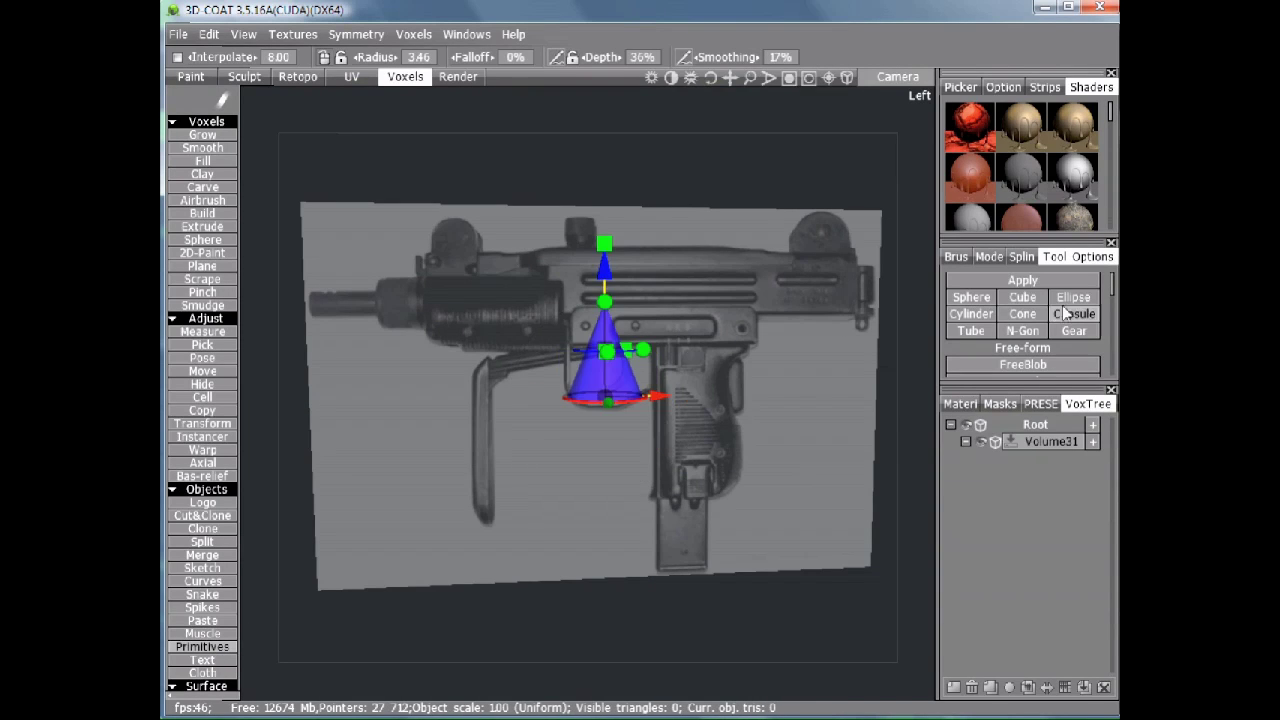
click(1066, 302)
click(1033, 298)
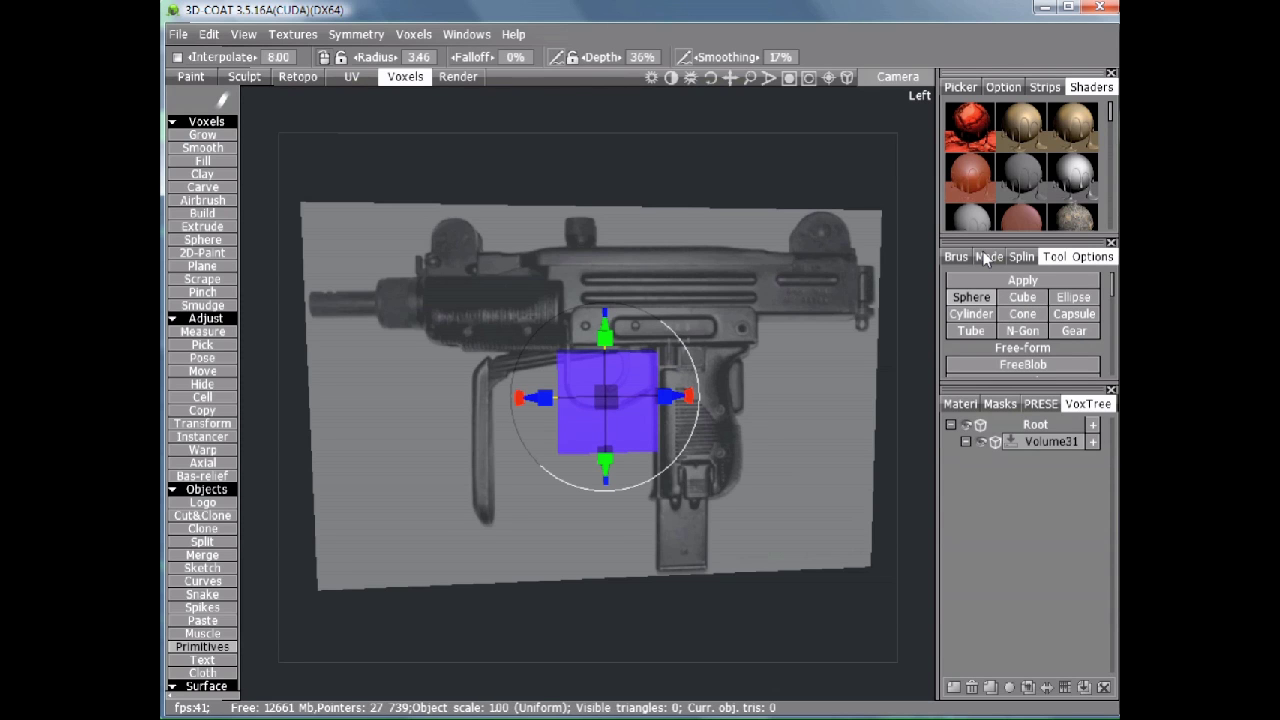
key(KP_4)
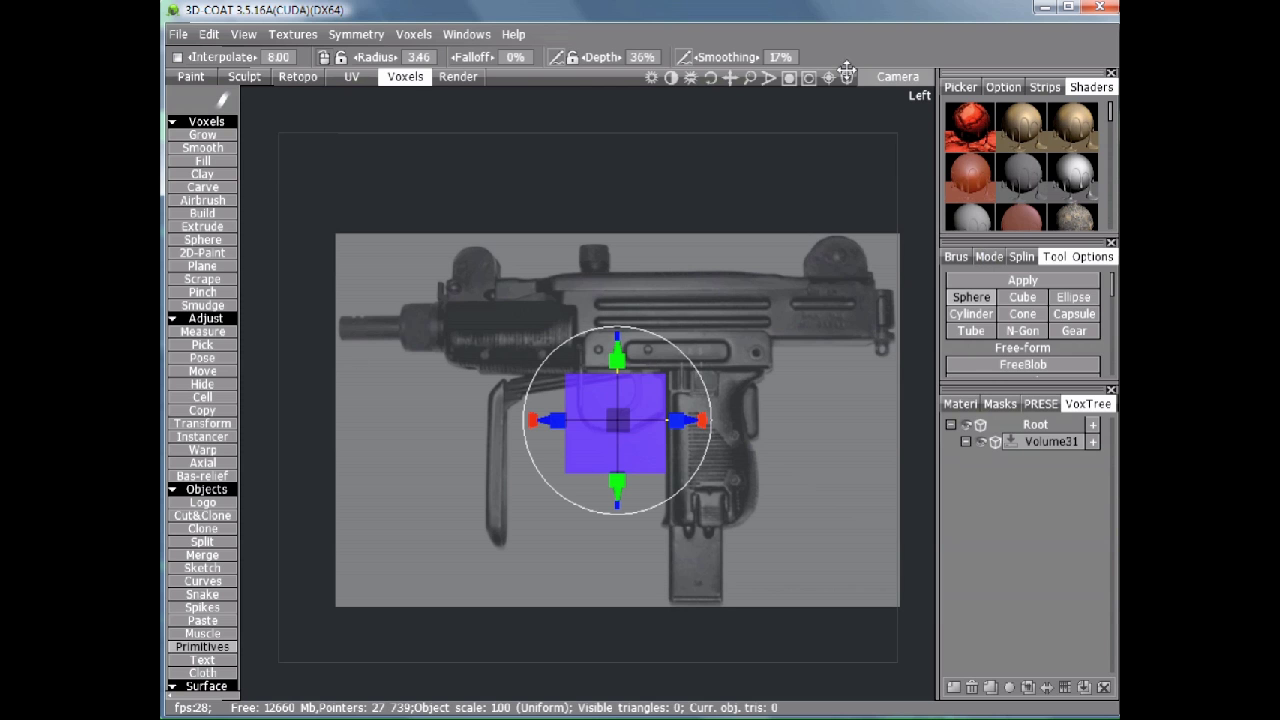
click(899, 77)
key(5)
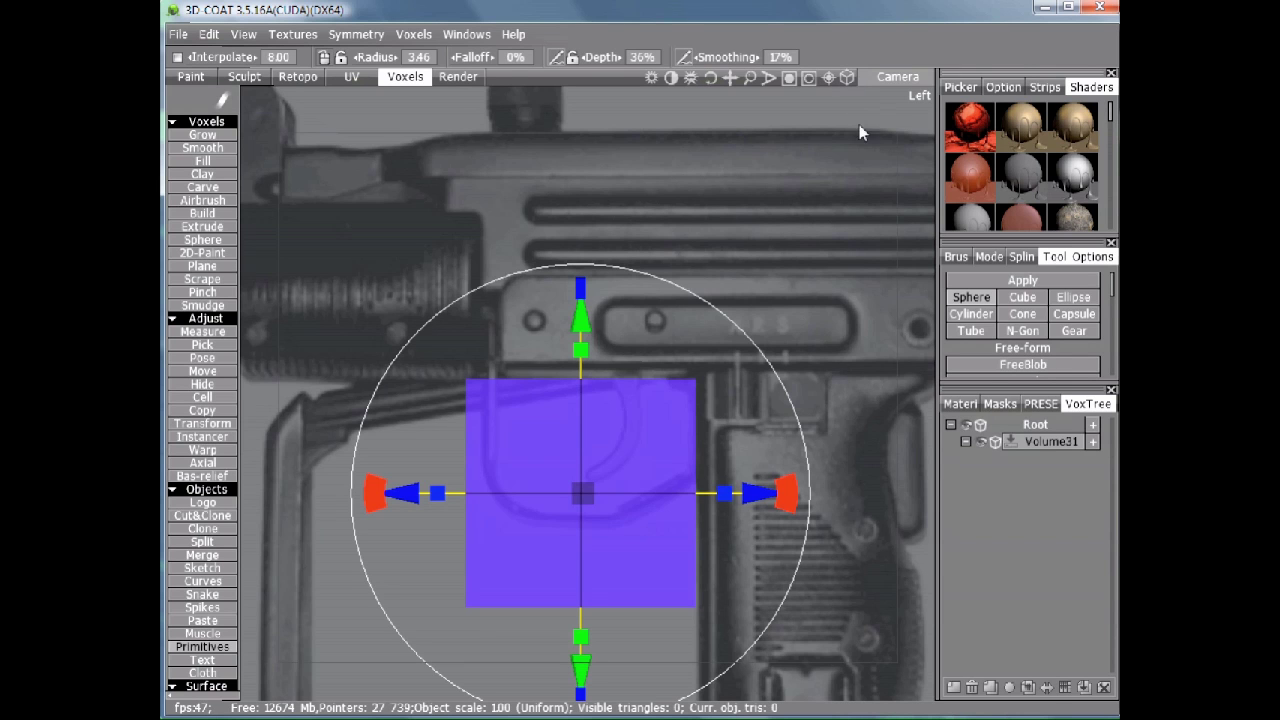
Move the cube over the gun's grip and scale its height and width to cover the whole grip
middle_drag(816, 277, 778, 236)
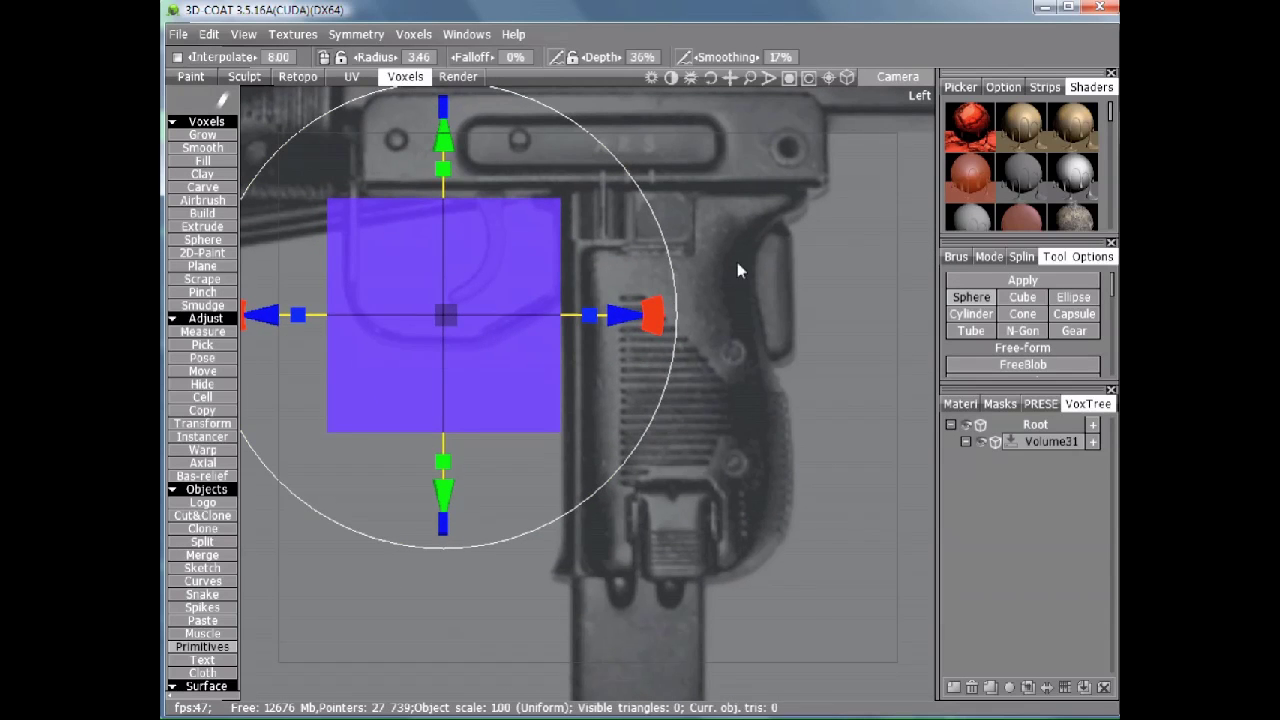
drag(622, 318, 852, 318)
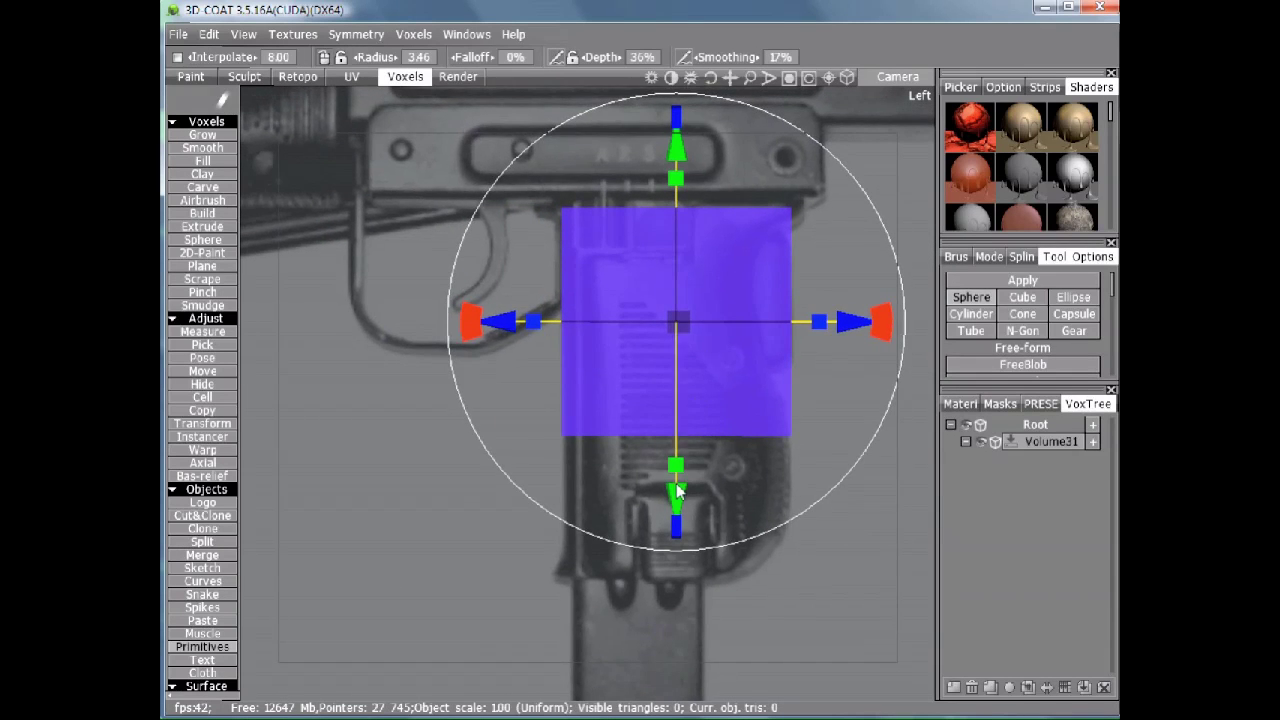
drag(677, 500, 674, 586)
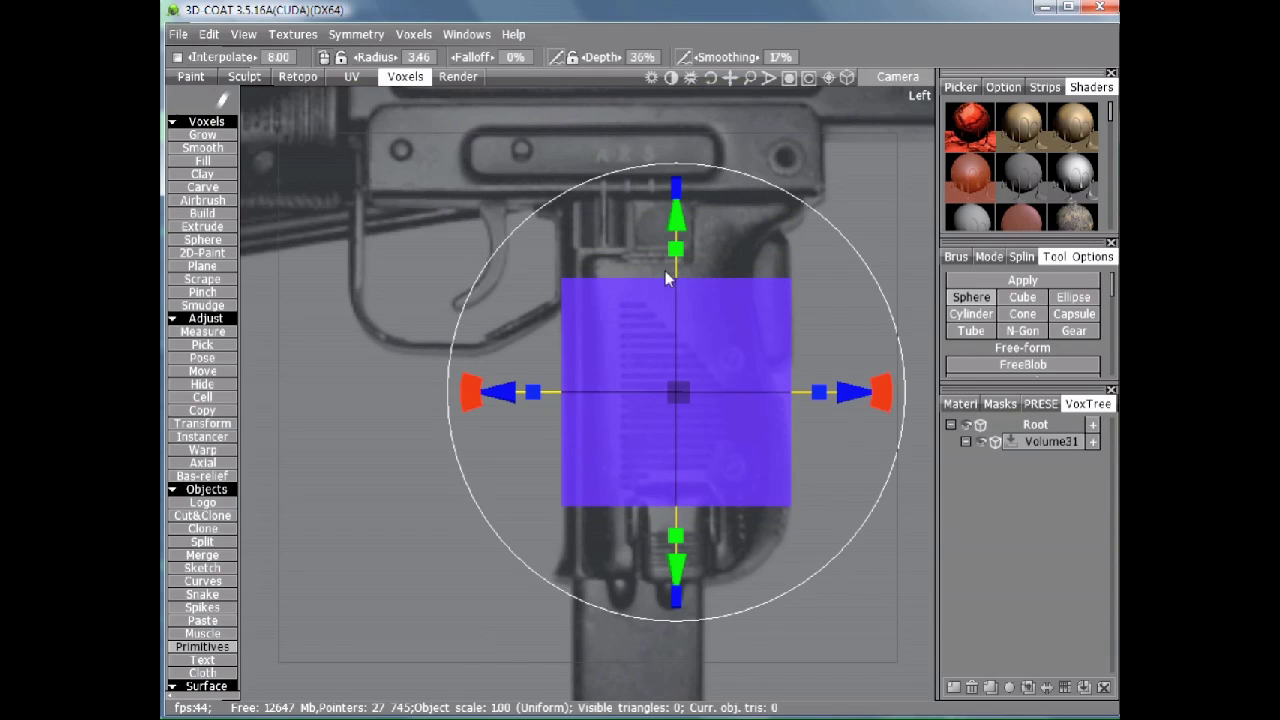
drag(676, 257, 677, 134)
drag(413, 392, 362, 392)
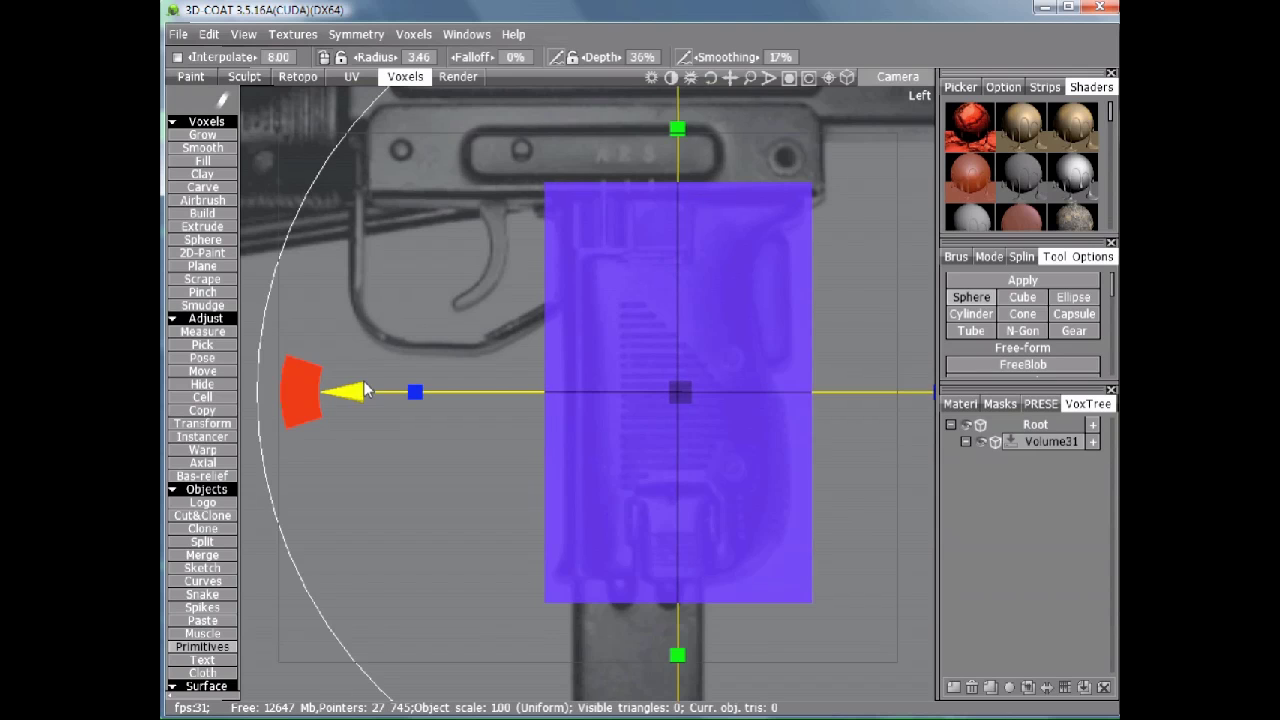
Reduce the cube's thickness along the X axis to make a slimmer grip block
scroll(590, 290, down, 3)
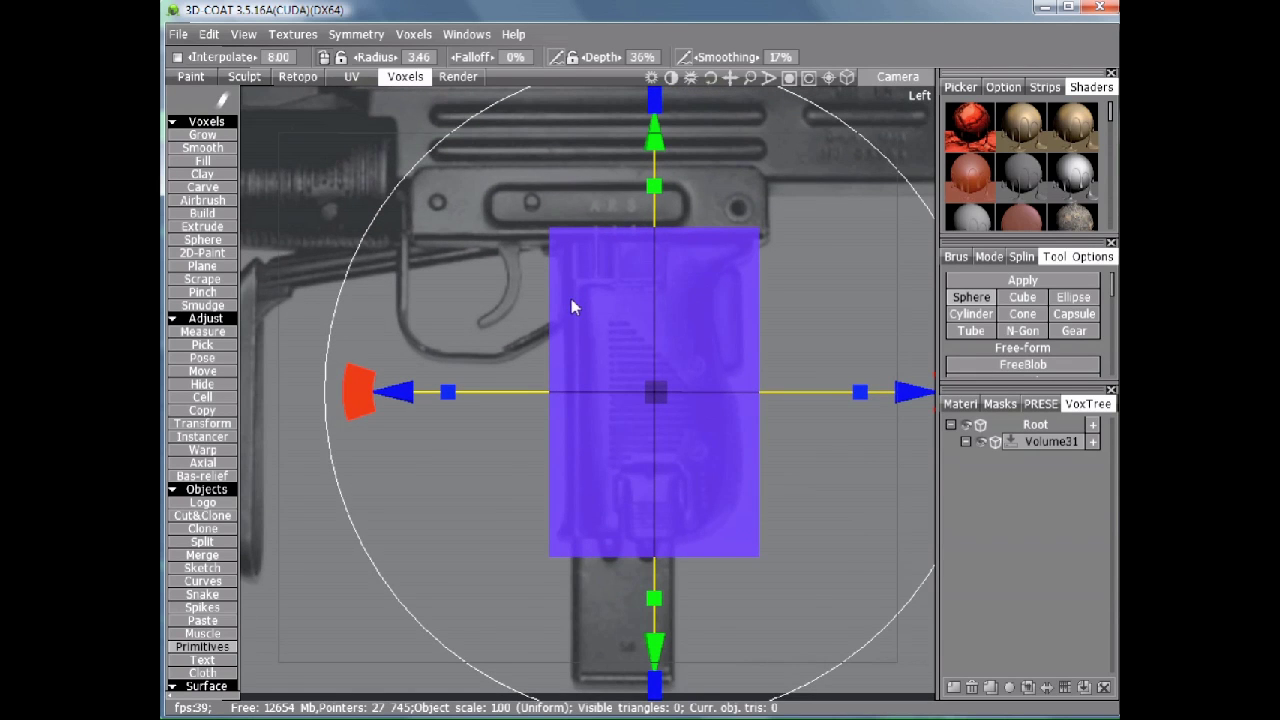
alt+drag(569, 297, 628, 319)
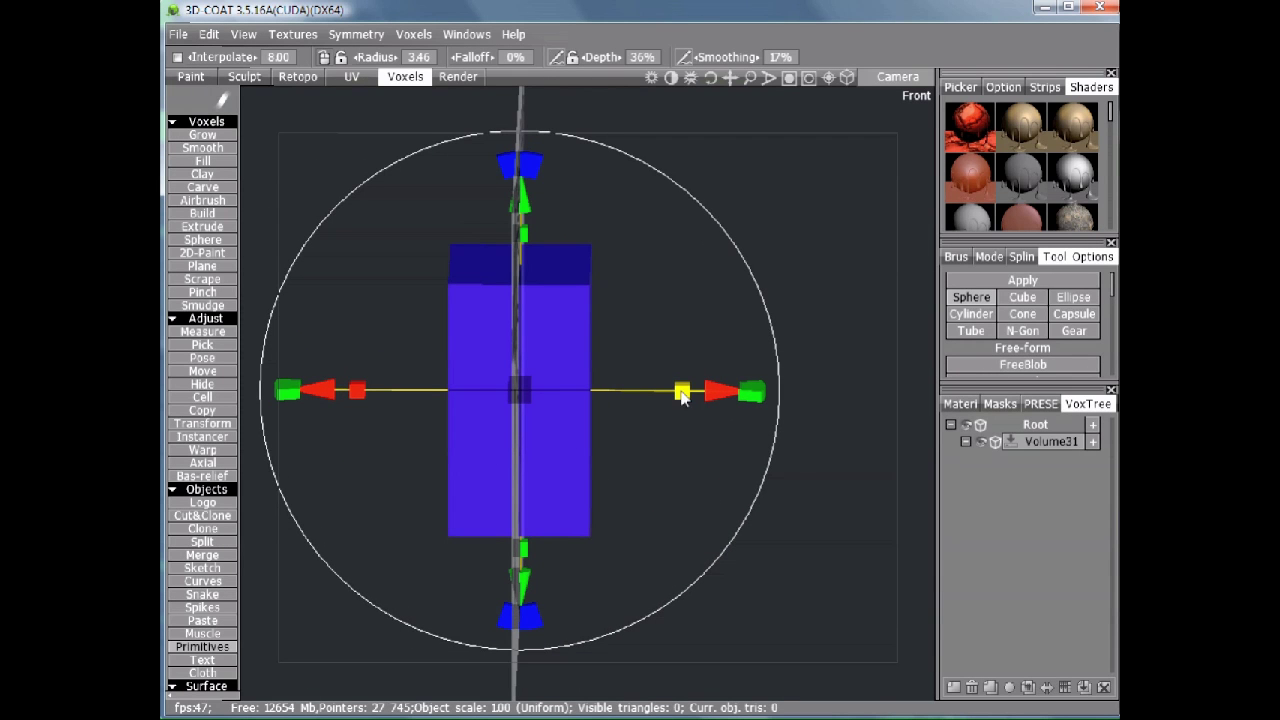
mouse_move(681, 399)
mouse_down()
mouse_move(640, 420)
mouse_move(673, 401)
mouse_up()
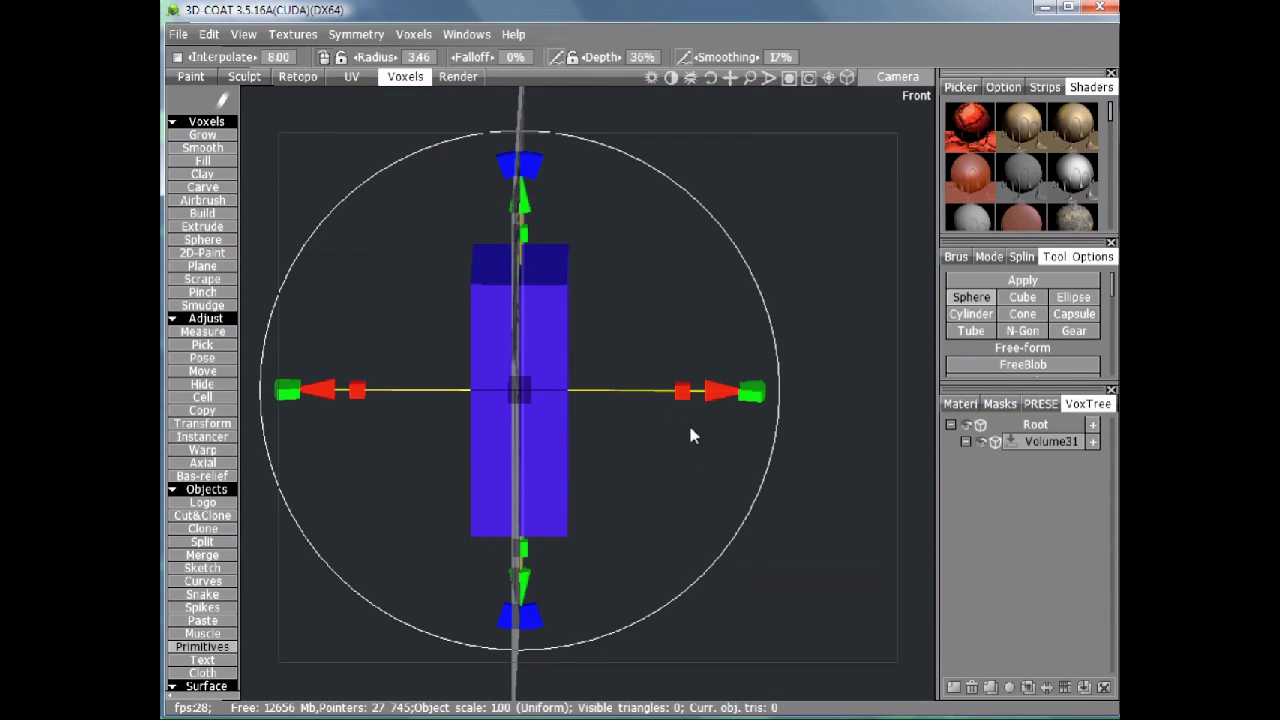
drag(682, 452, 660, 446)
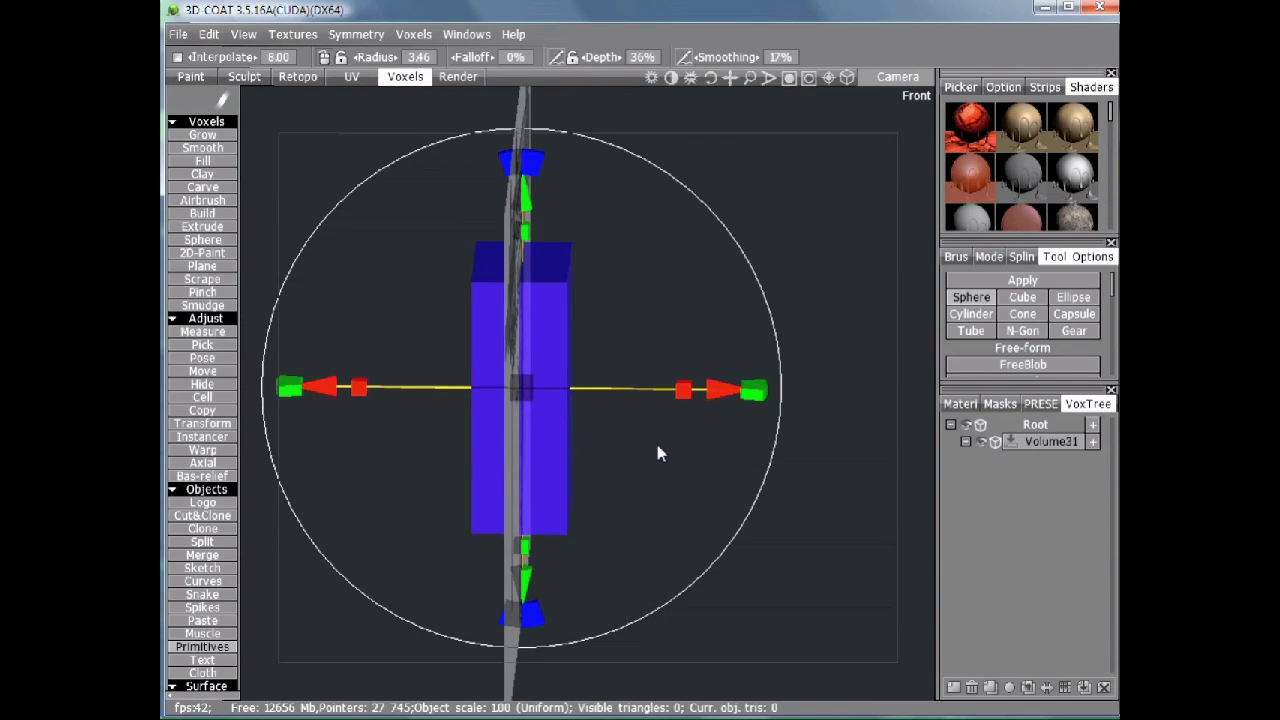
Apply the cube over the grip to the voxel volume, working from the left view
key(KP_4)
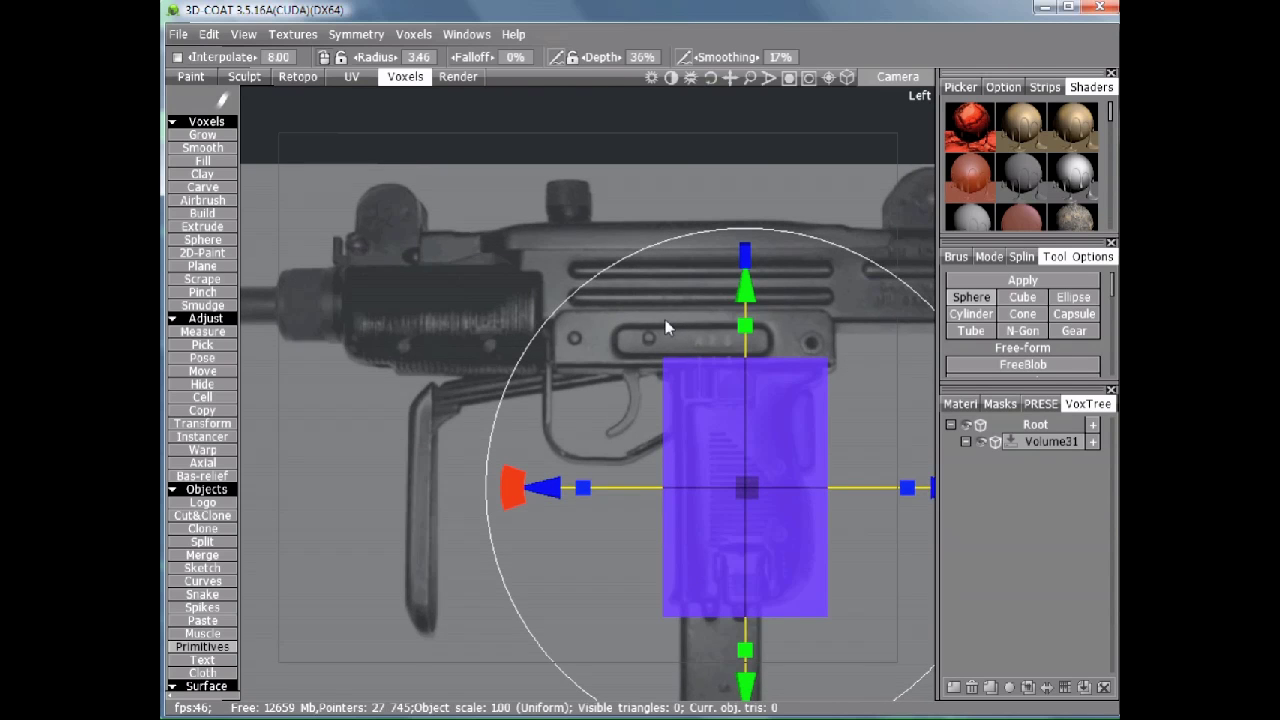
middle_drag(666, 320, 662, 222)
scroll(674, 306, up, 2)
scroll(680, 311, up, 1)
scroll(686, 311, down, 1)
middle_drag(686, 311, 686, 325)
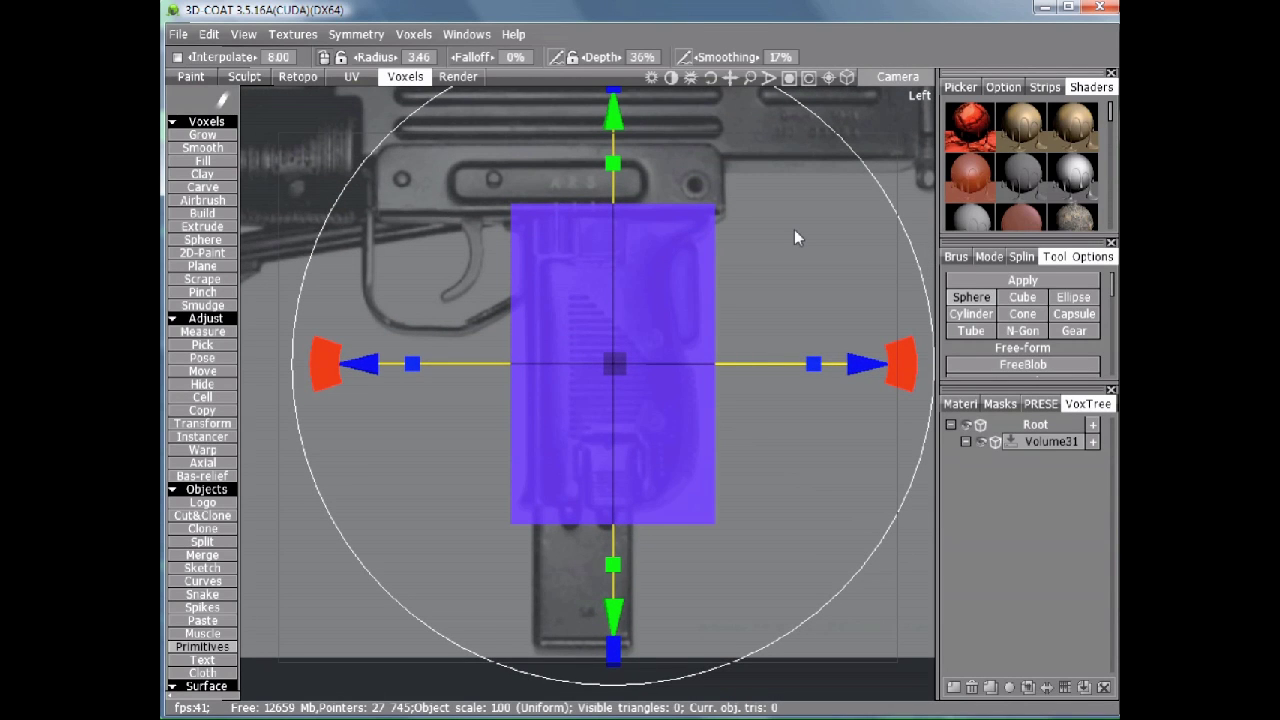
key(Return)
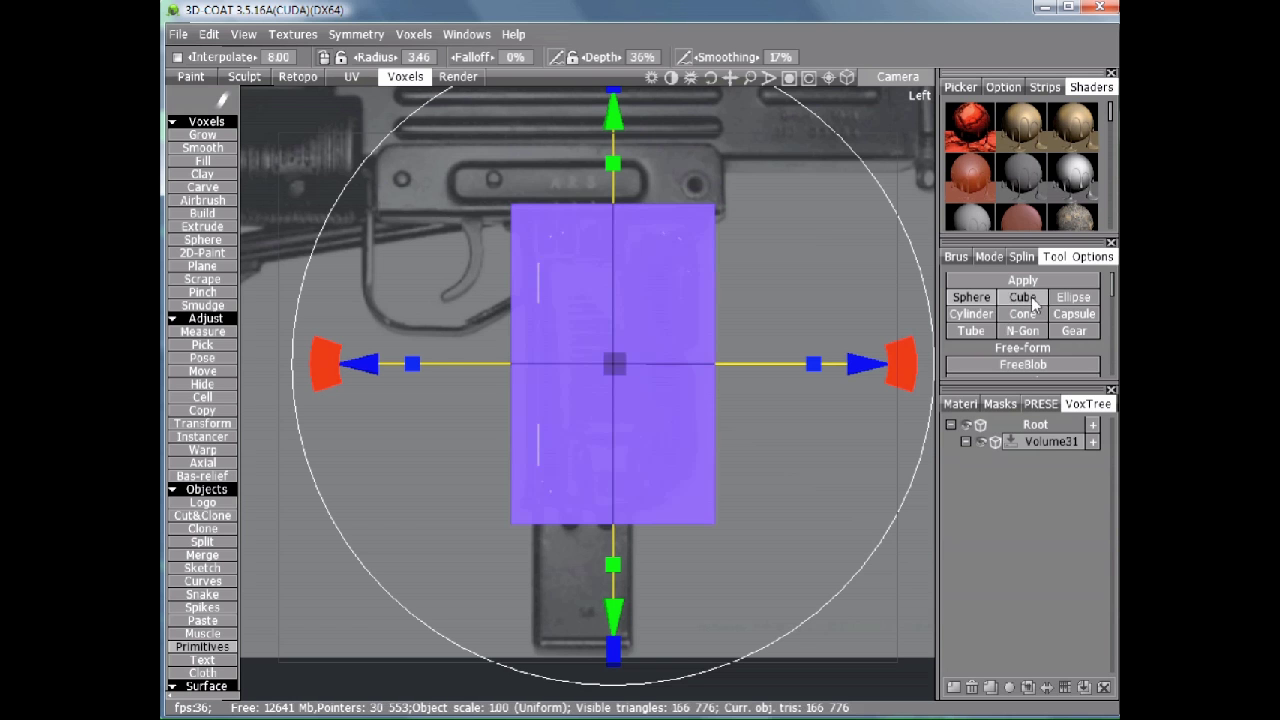
Activate the Carve tool with the closed spline drawing mode
click(203, 188)
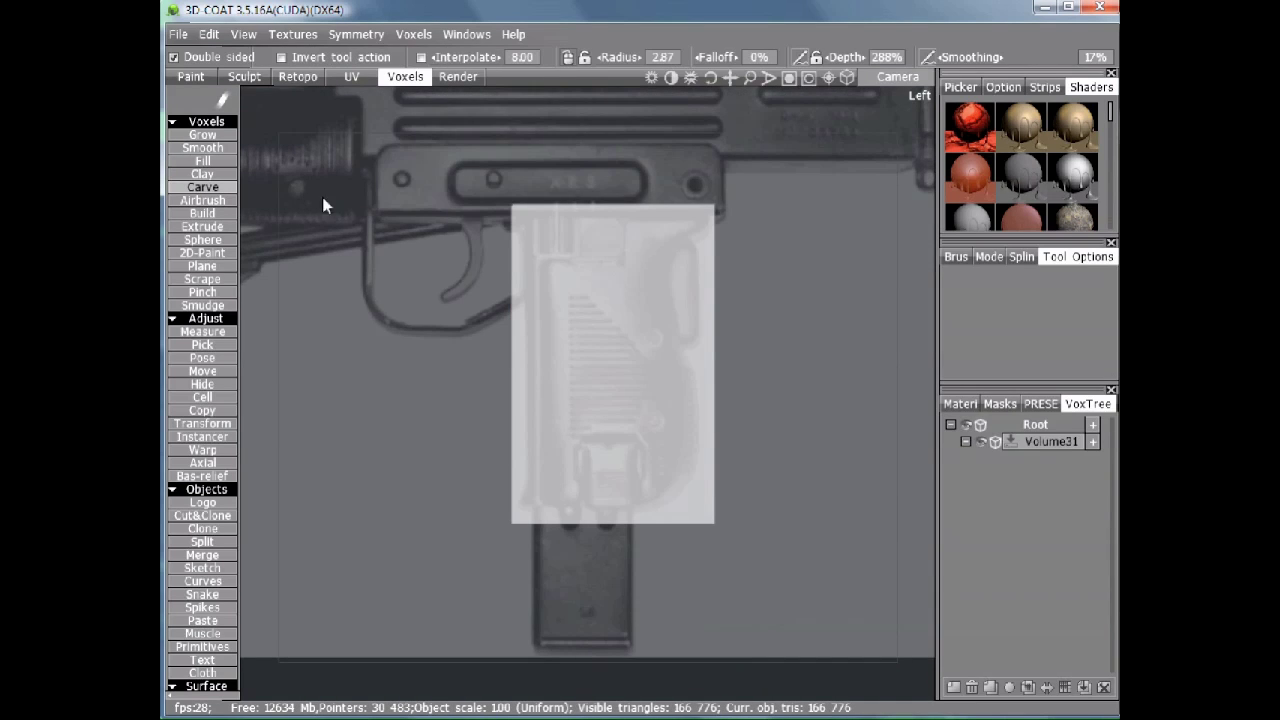
mouse_move(214, 103)
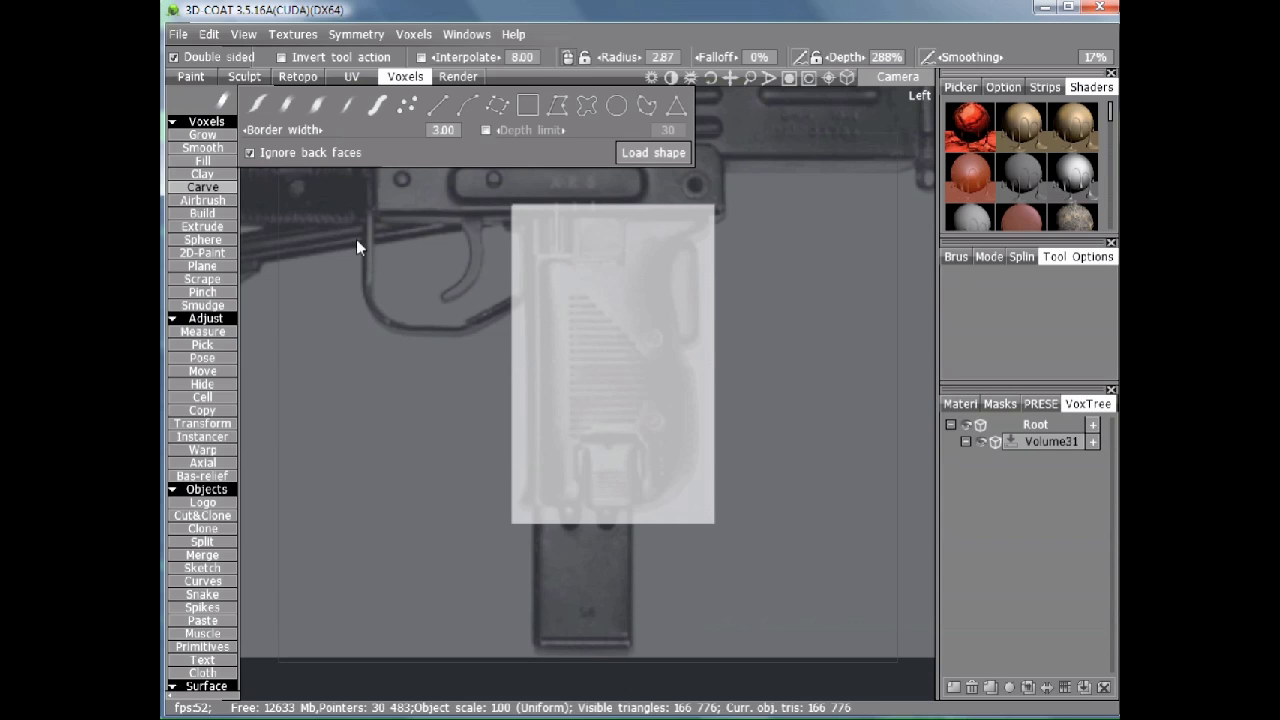
key(space)
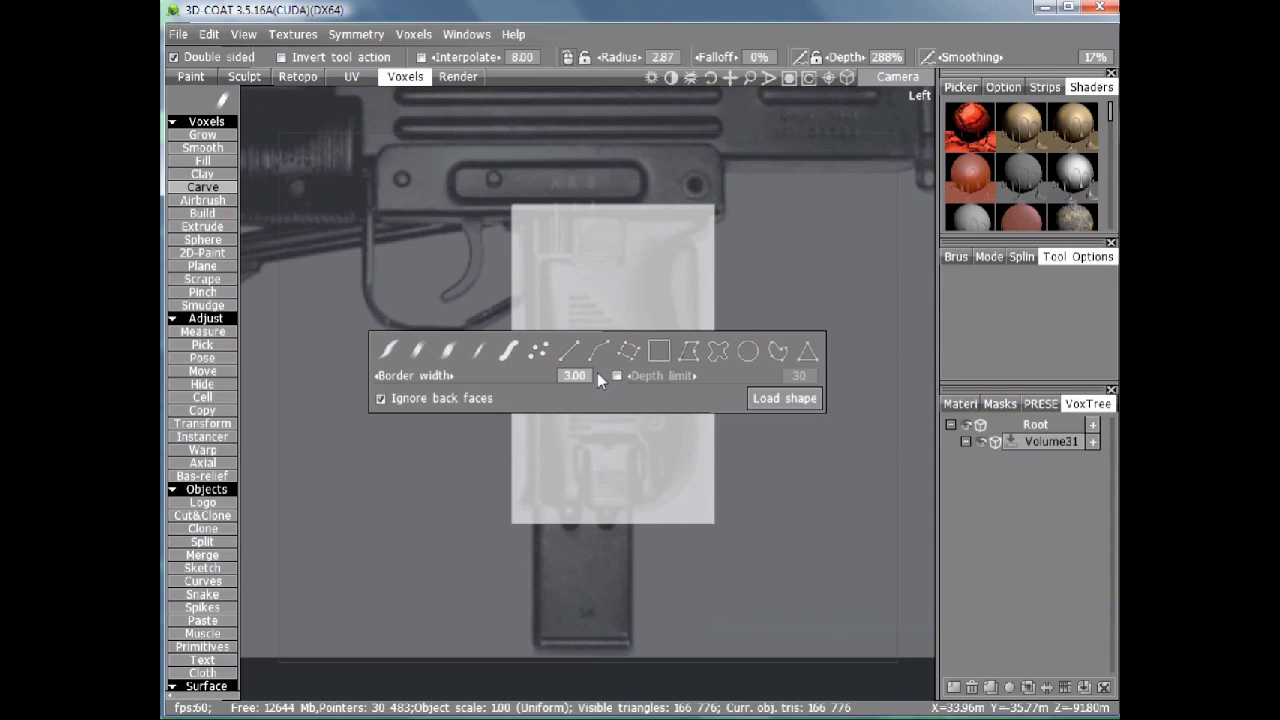
click(777, 351)
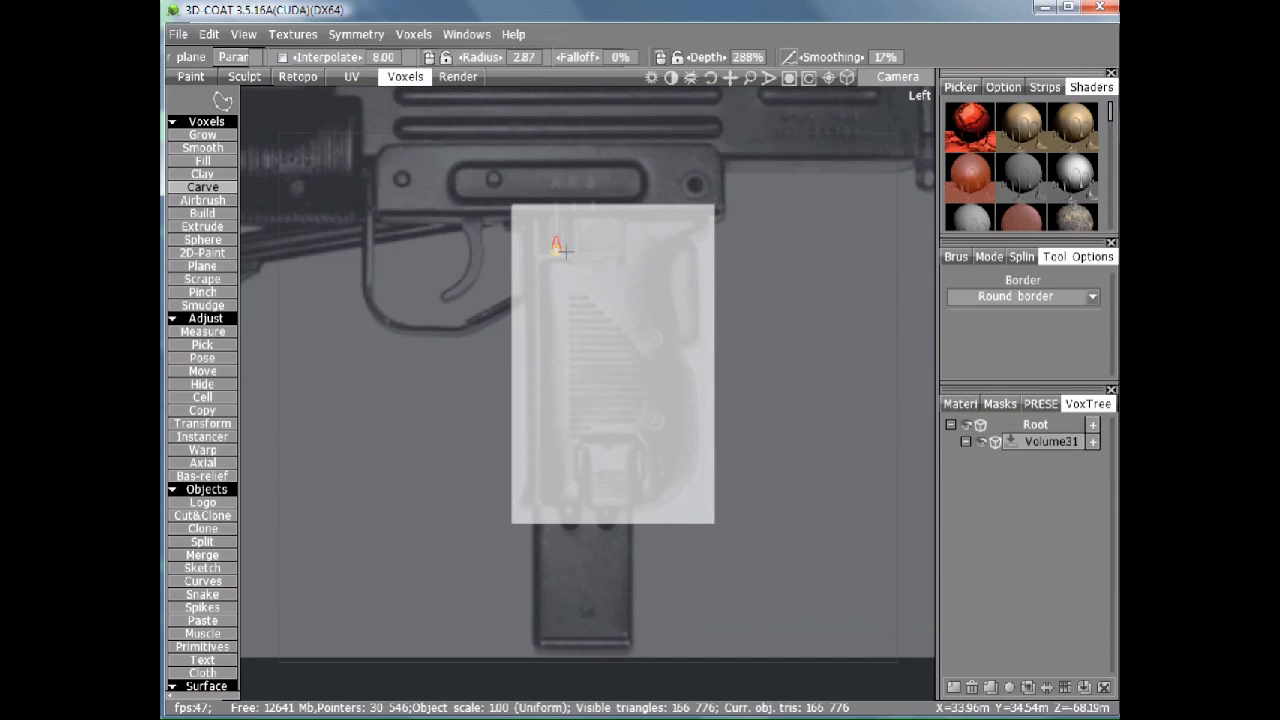
Place spline points down the front edge of the grip and around its lower front corner
click(521, 219)
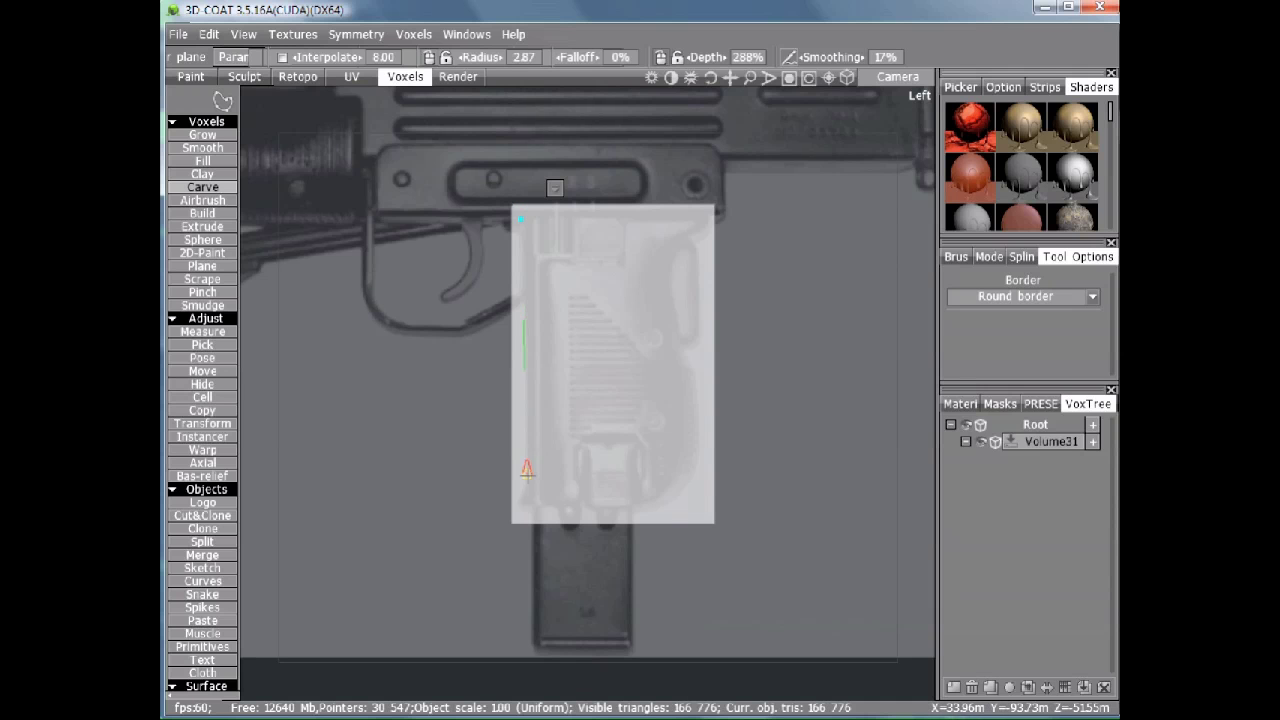
click(530, 470)
click(528, 490)
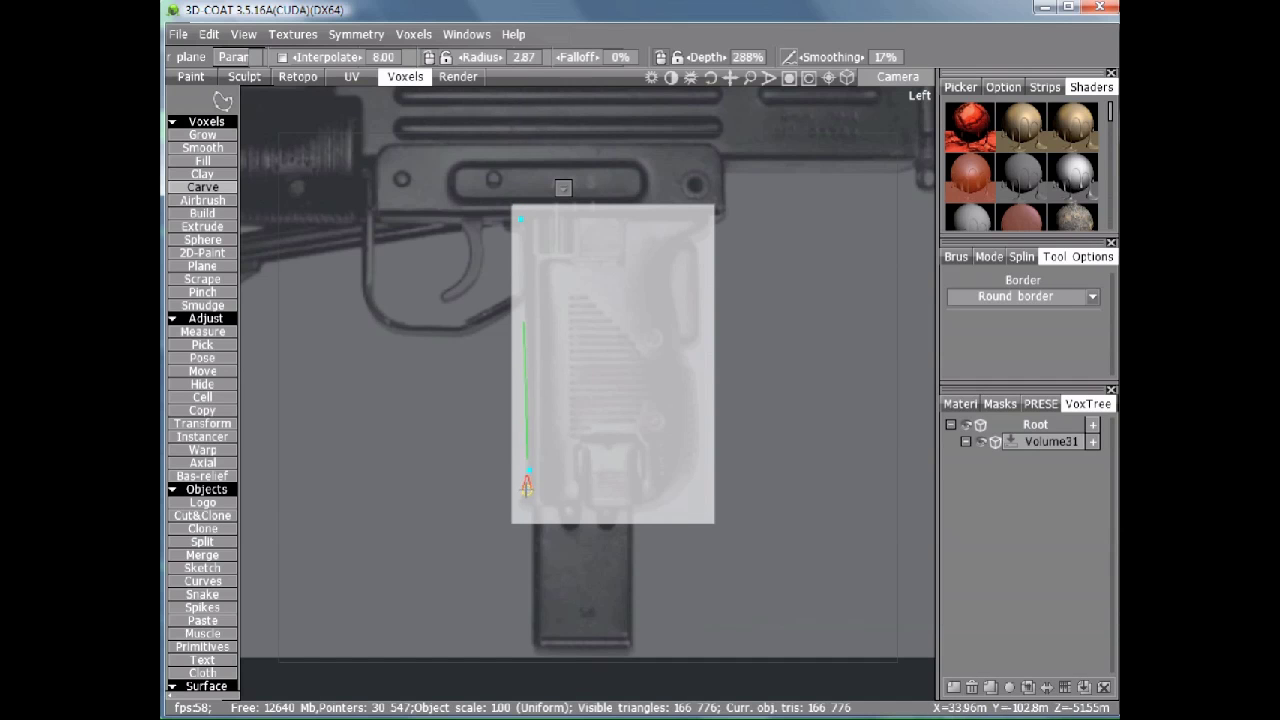
click(518, 500)
click(518, 511)
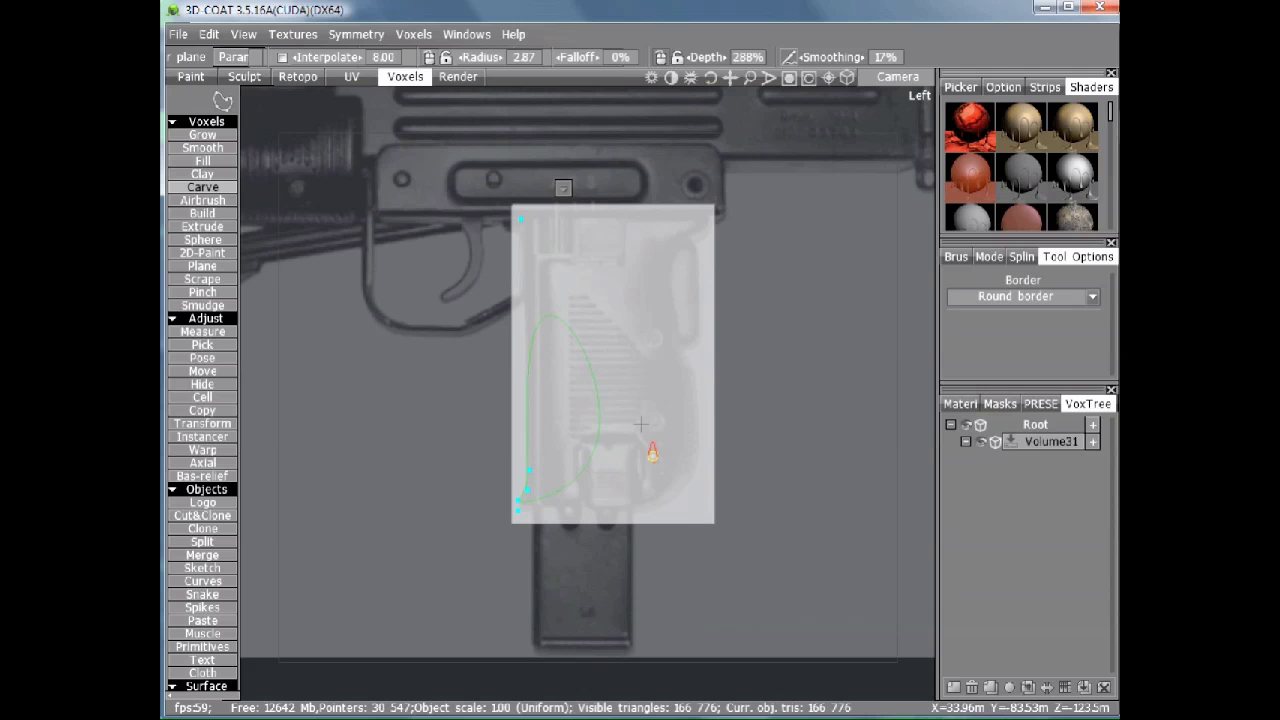
right_click(562, 190)
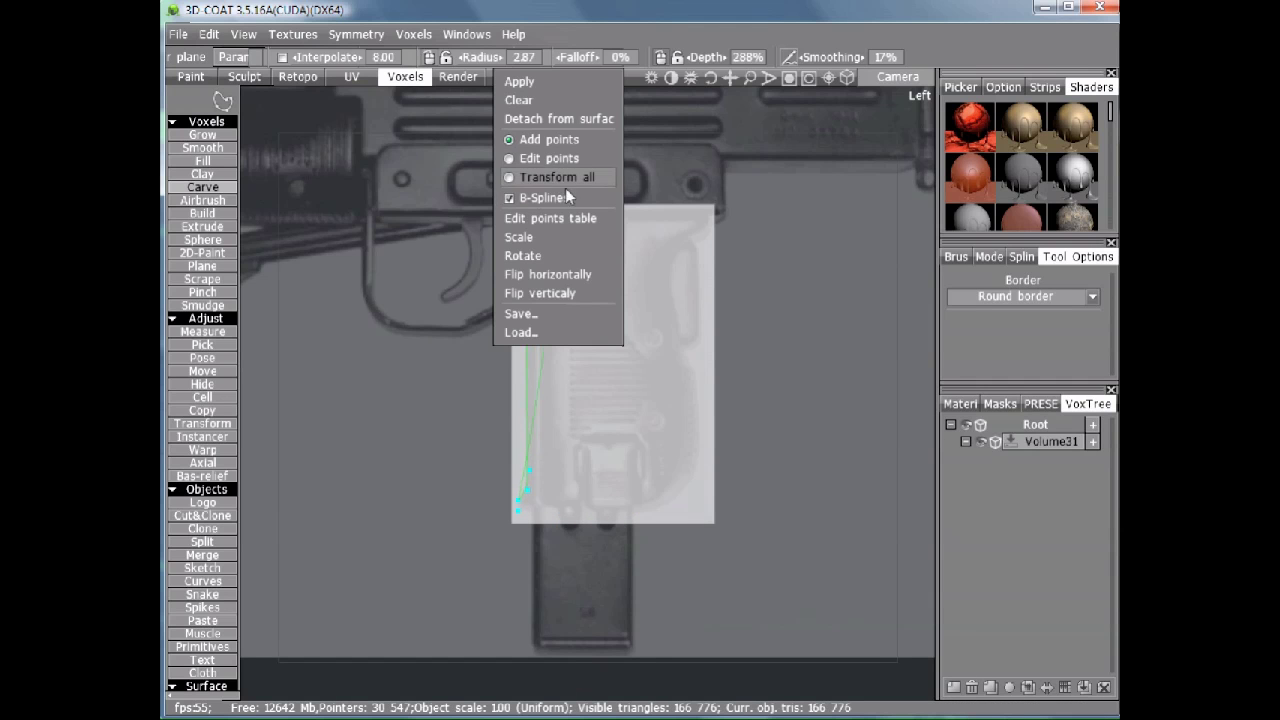
click(507, 199)
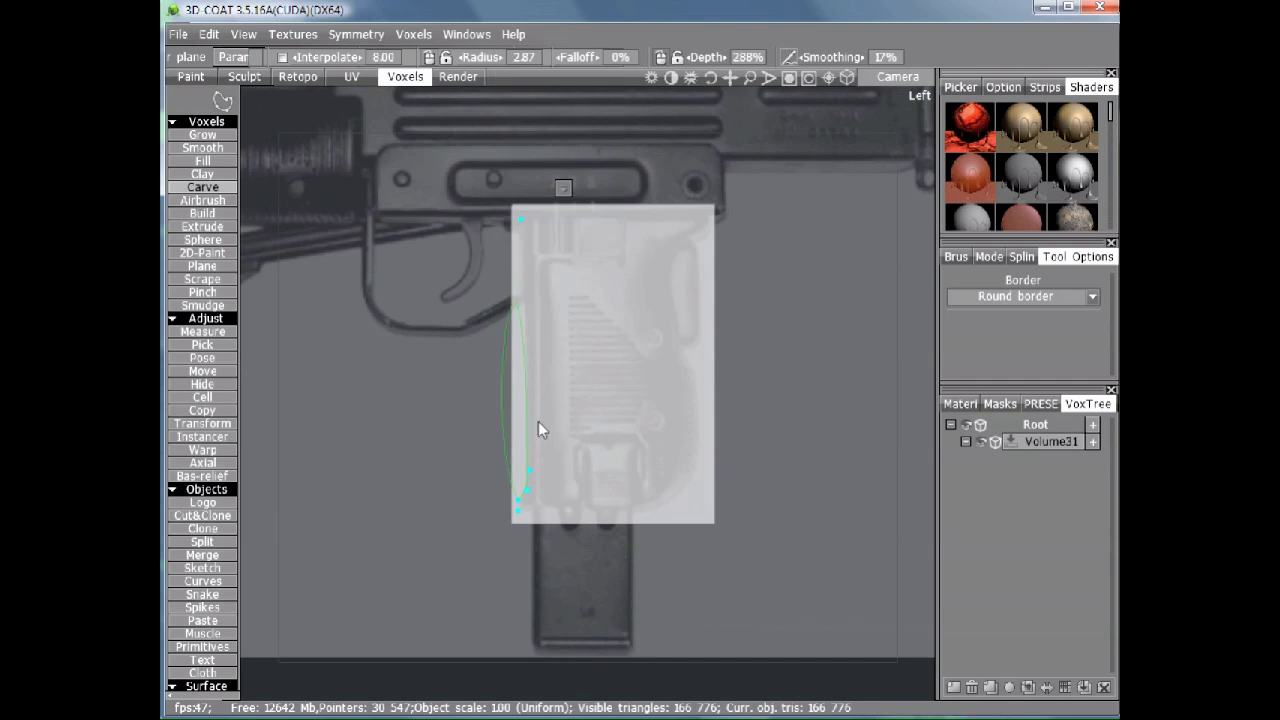
Continue the closed spline along the grip's base and up its curved back edge to the upper rear corner
click(654, 506)
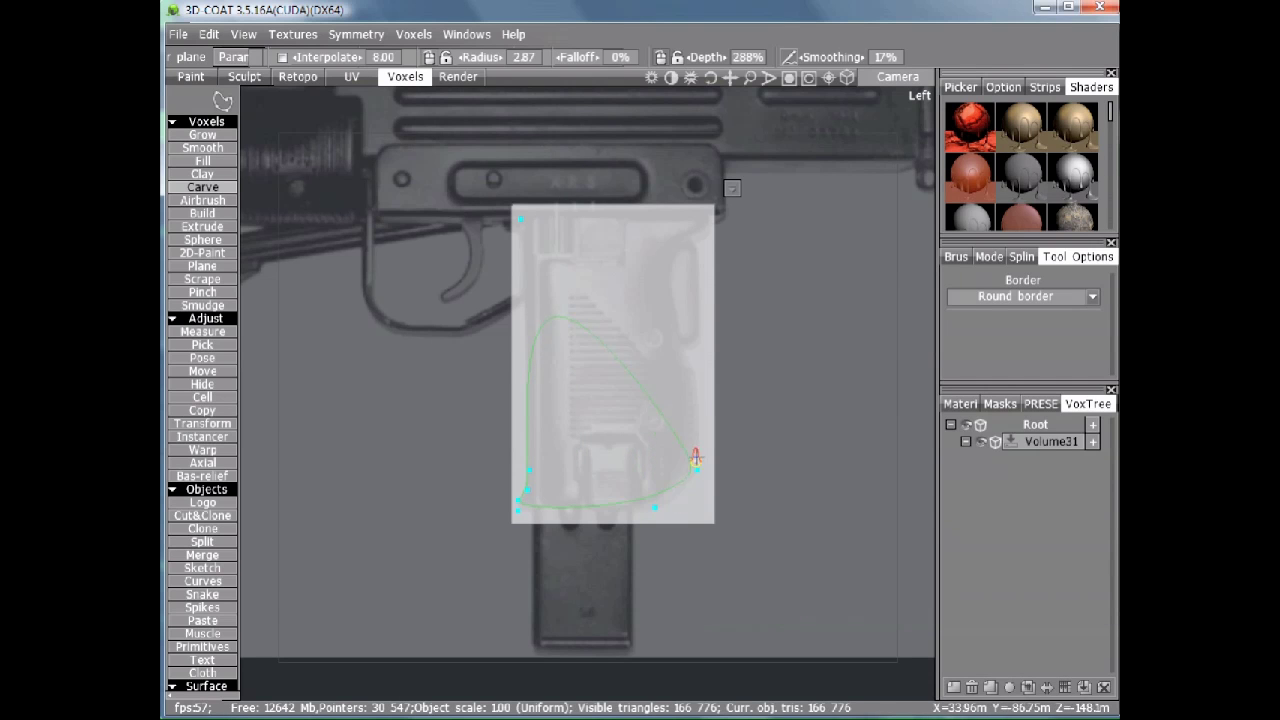
click(696, 466)
click(694, 385)
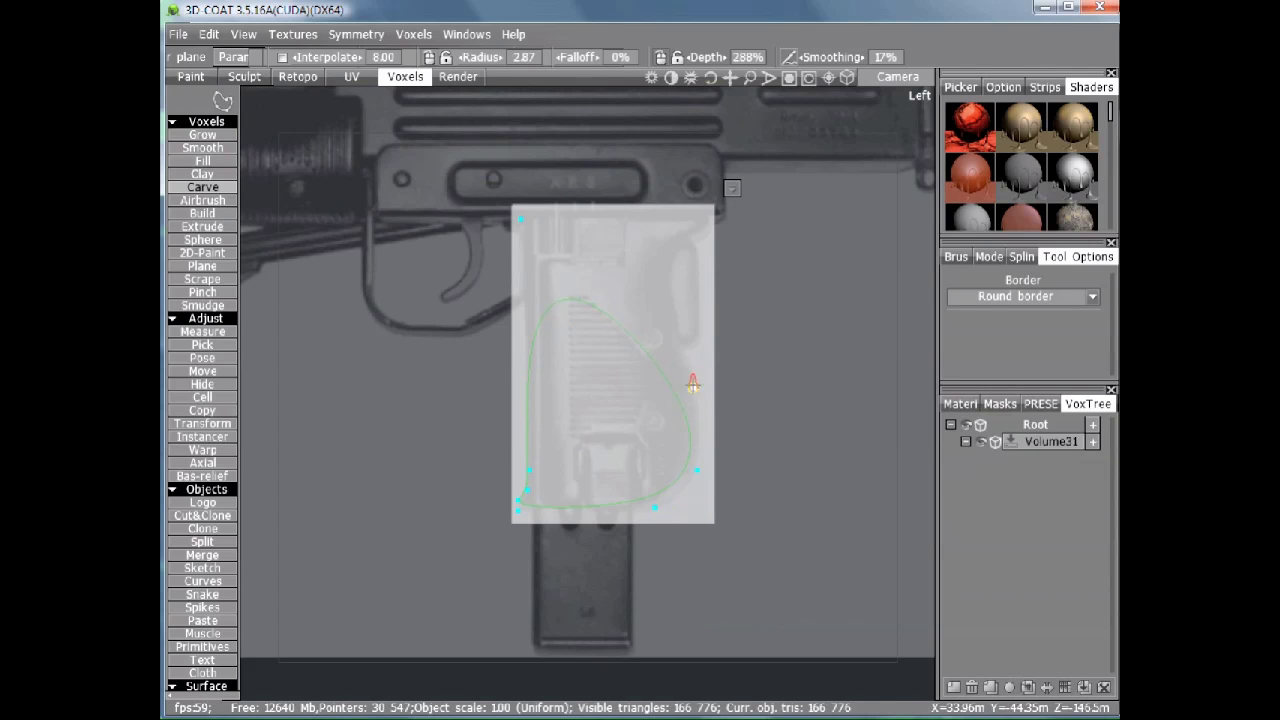
click(680, 346)
click(670, 296)
click(668, 269)
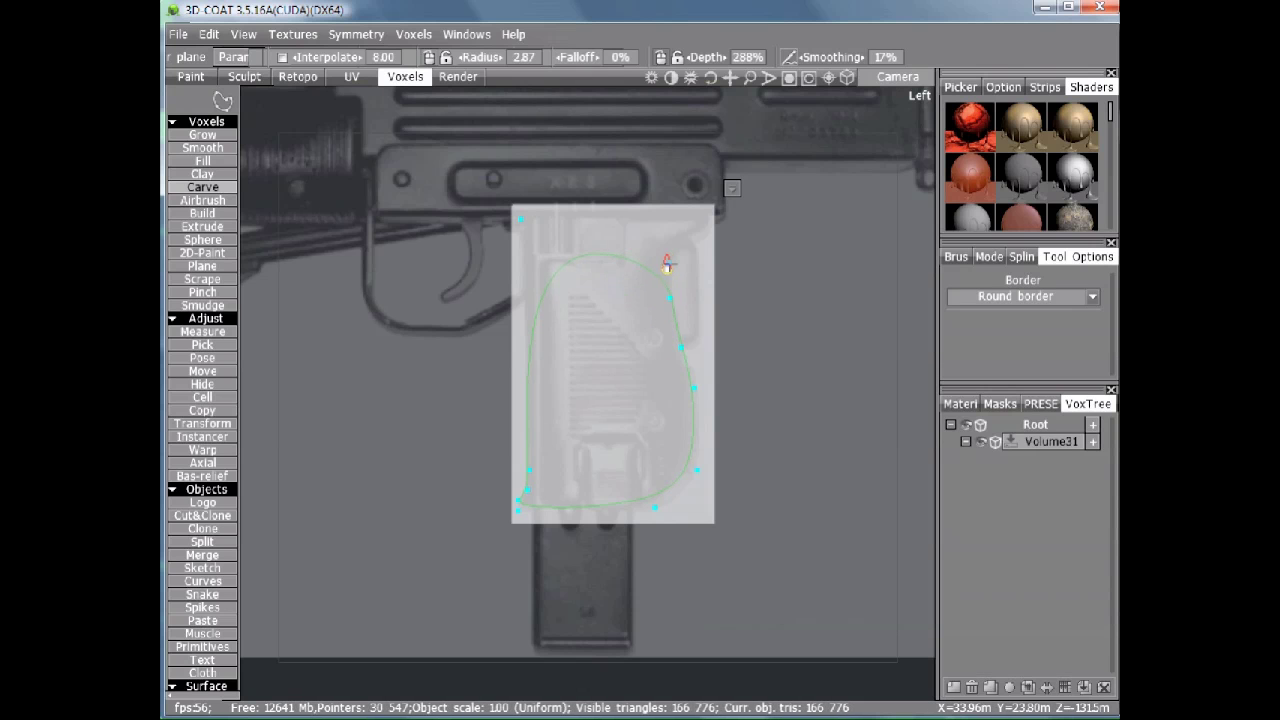
click(707, 235)
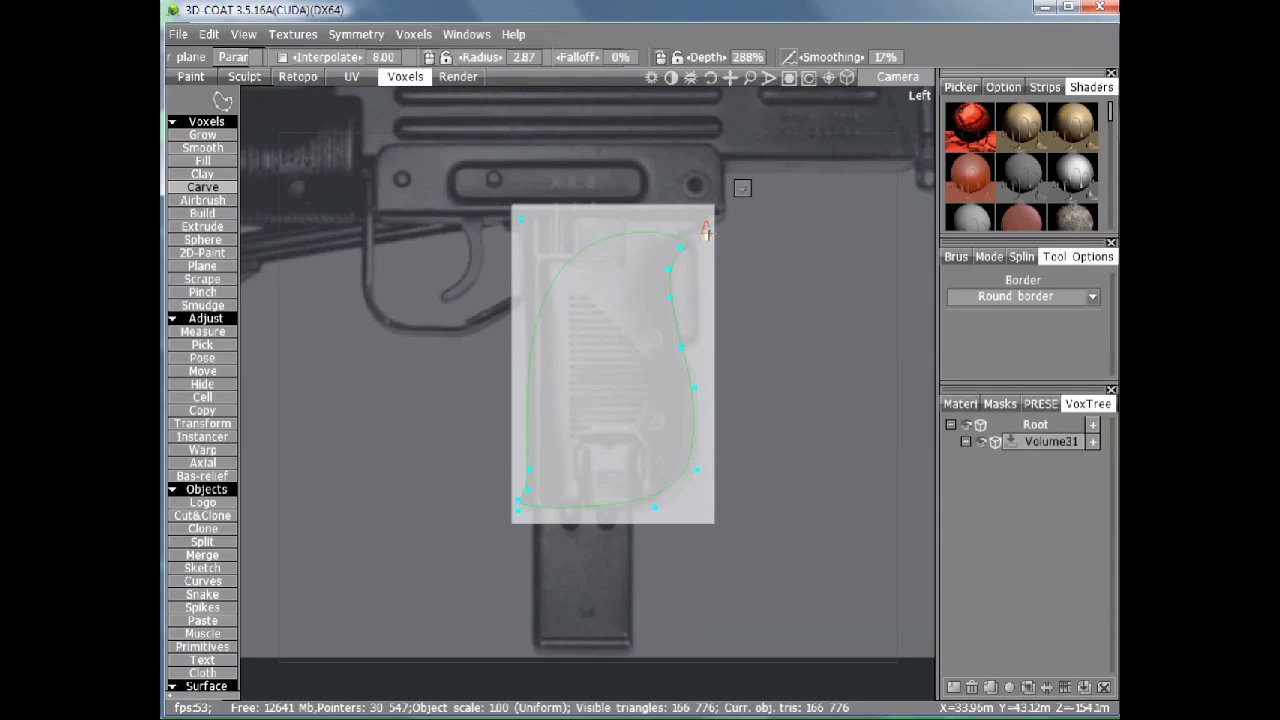
click(709, 207)
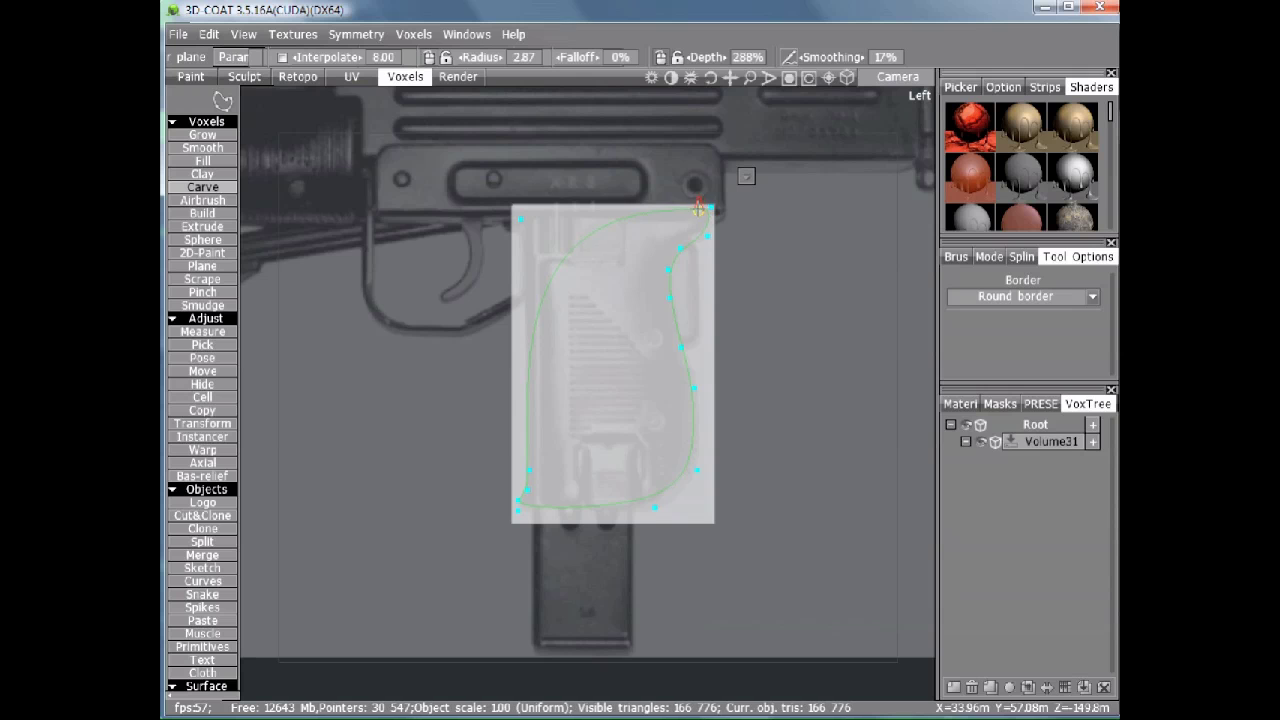
Switch the spline to point editing and move the lower rear and upper front points to fit the grip outline
click(746, 177)
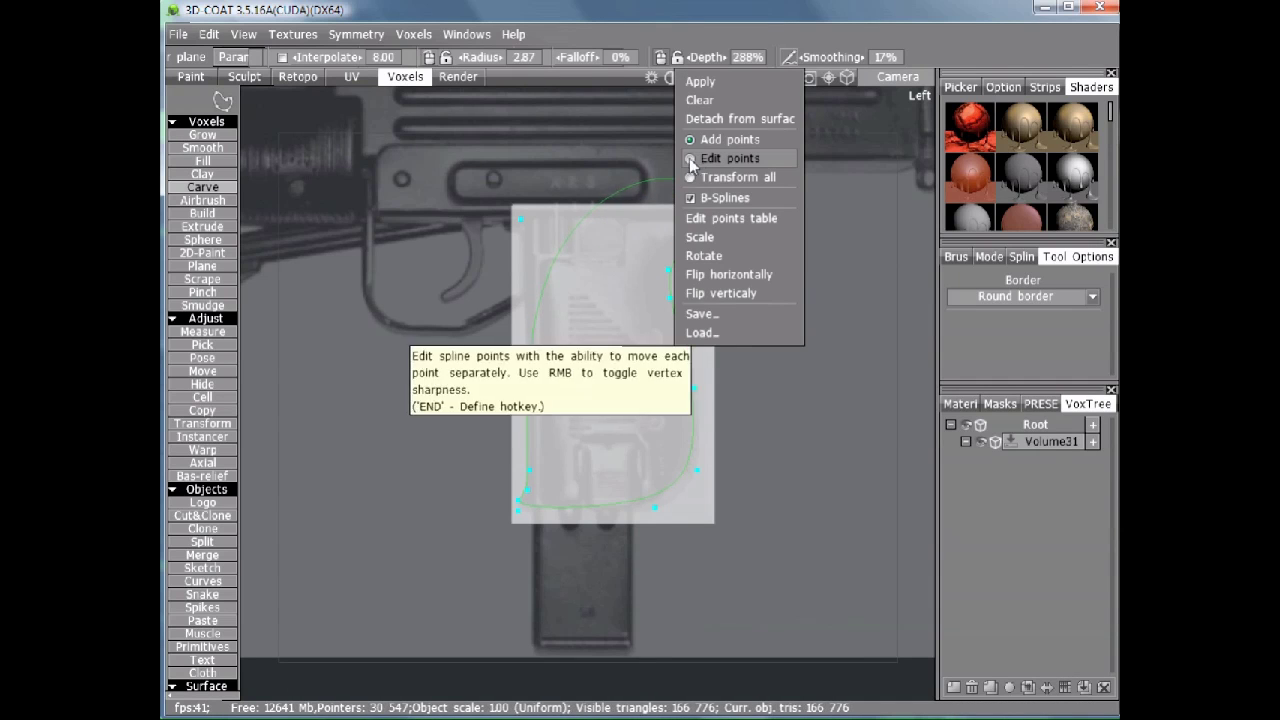
click(690, 157)
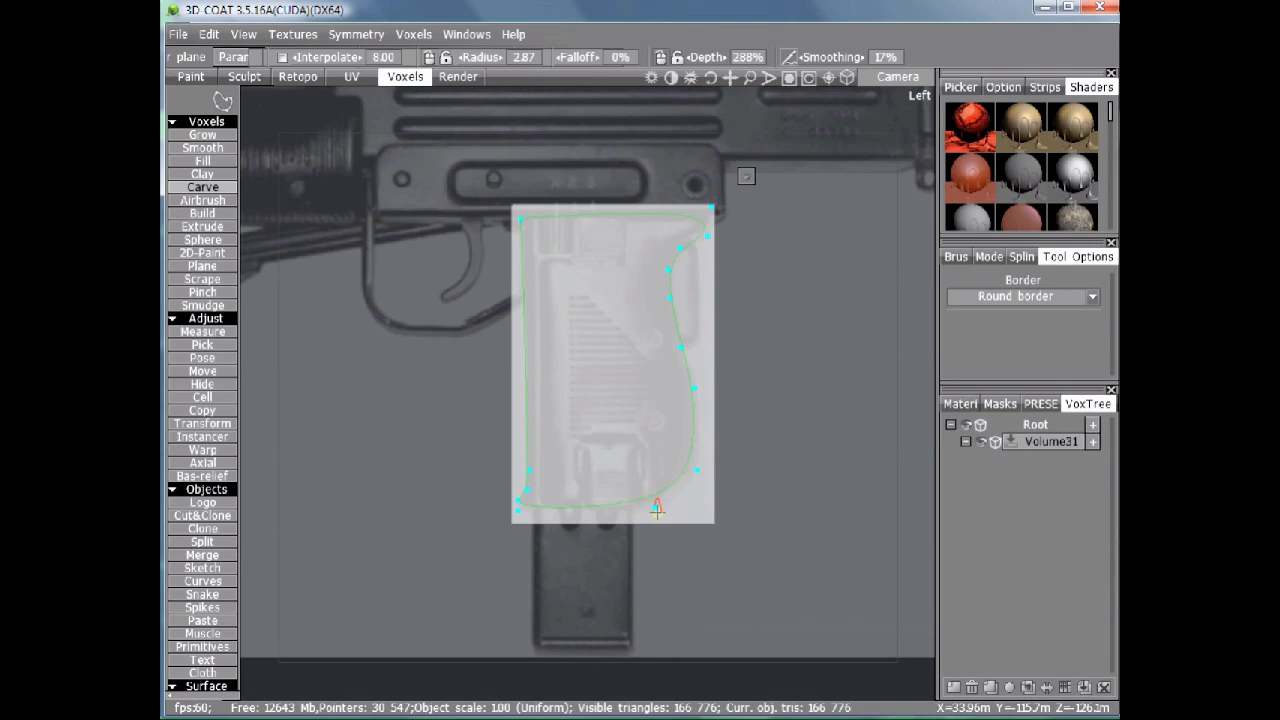
drag(655, 505, 665, 522)
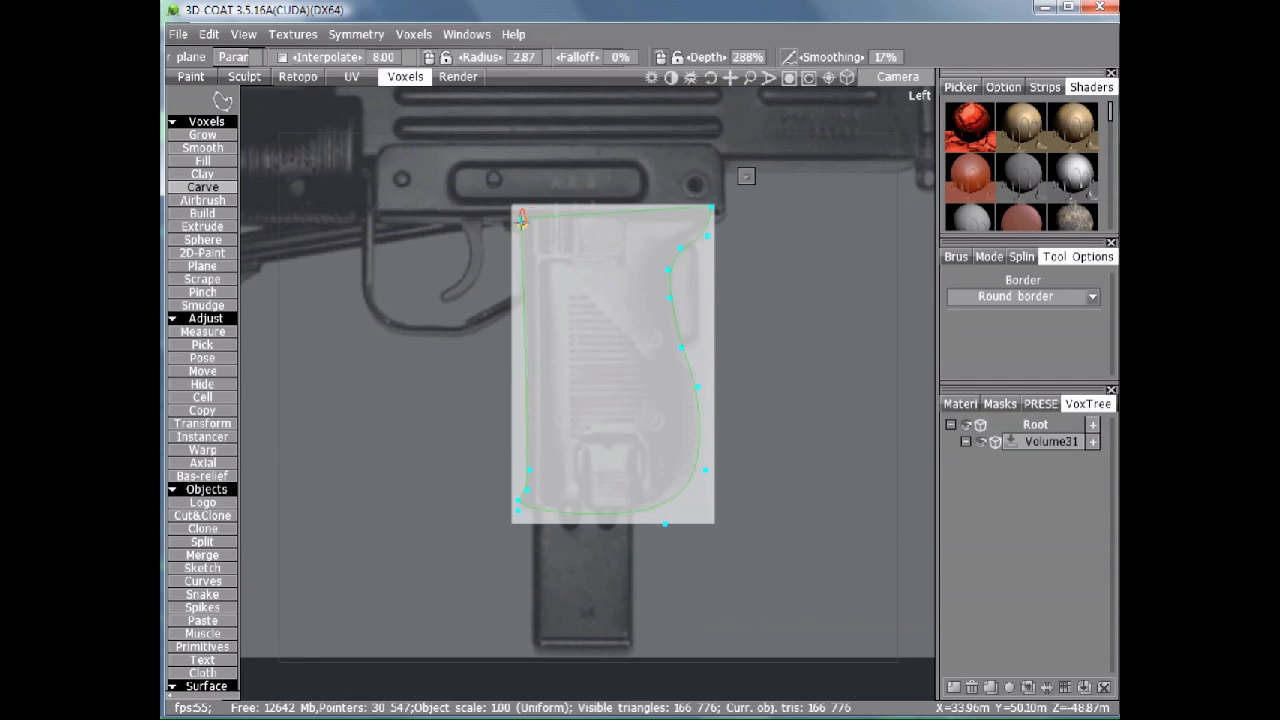
drag(520, 216, 520, 206)
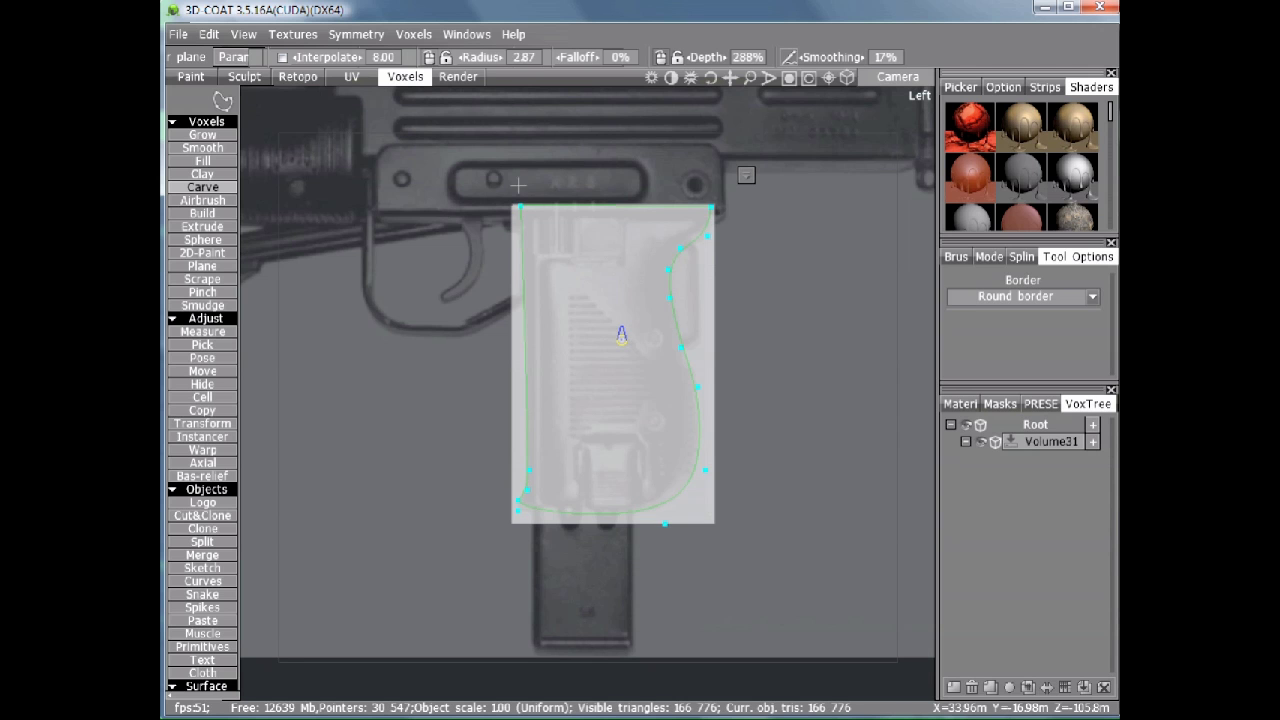
Carve away the block's material outside the grip outline, undoing the carve inside it, and clear the spline
key(Return)
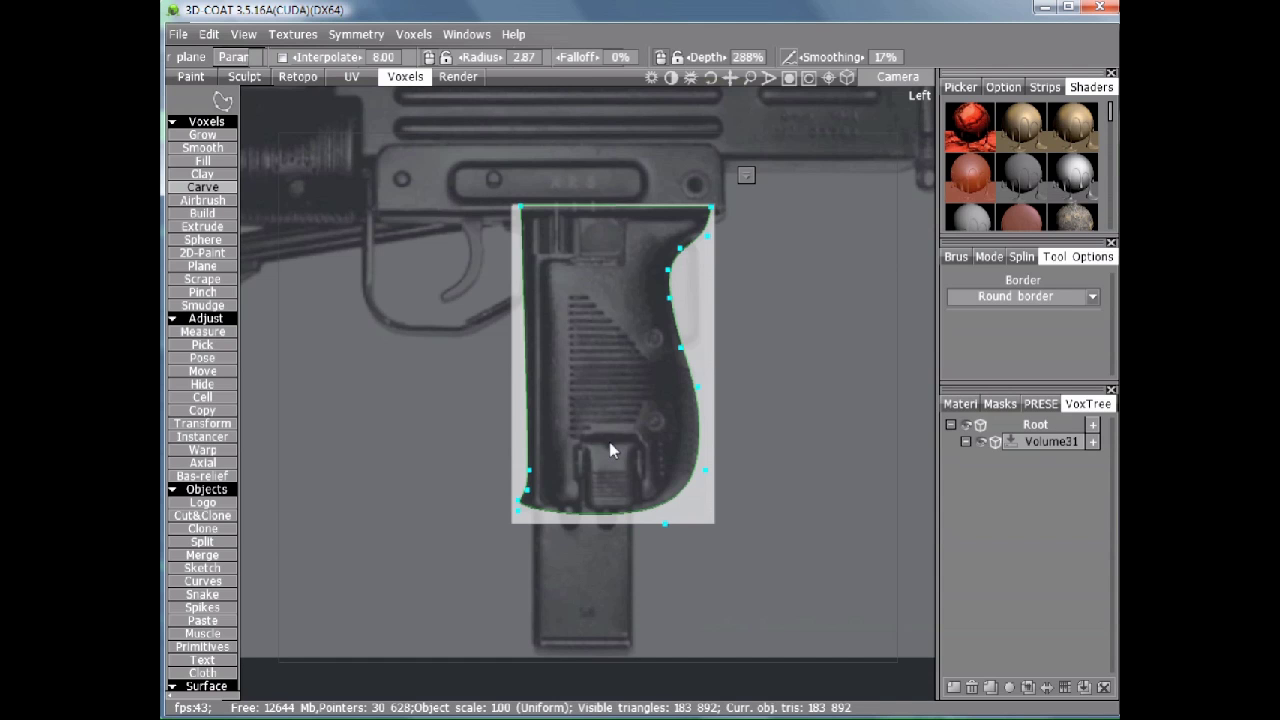
key(ctrl+z)
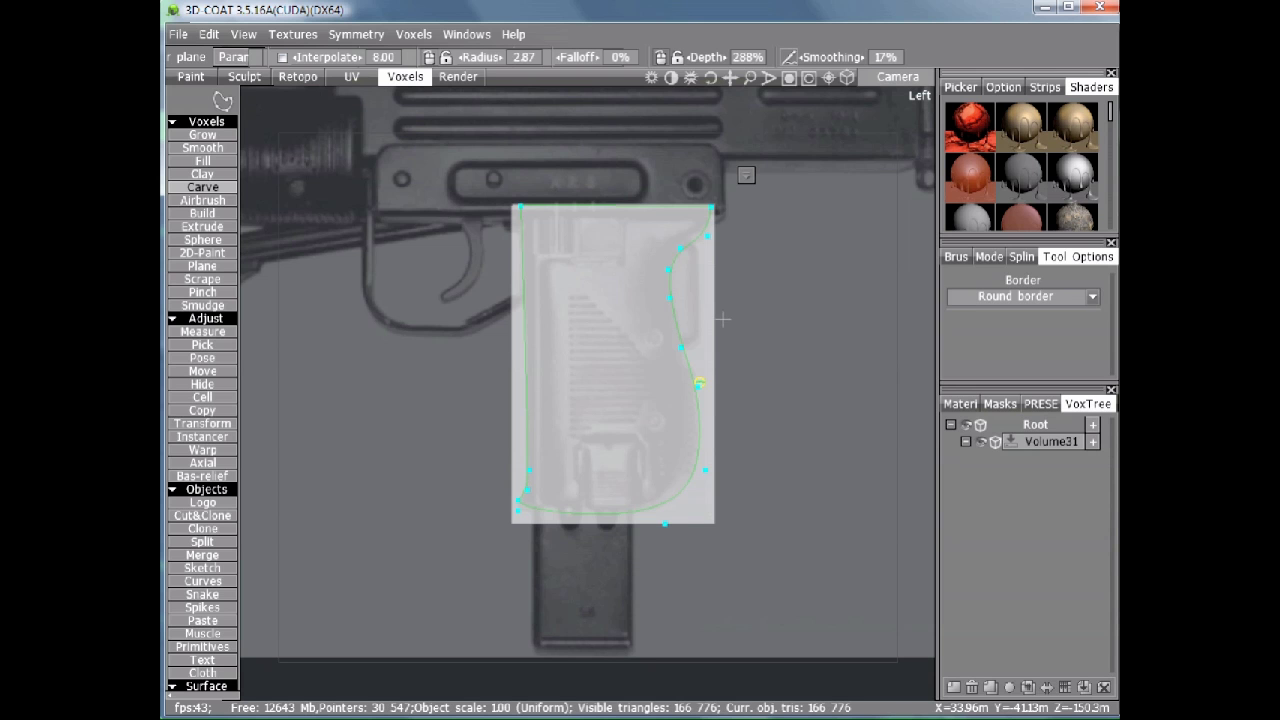
key(Return)
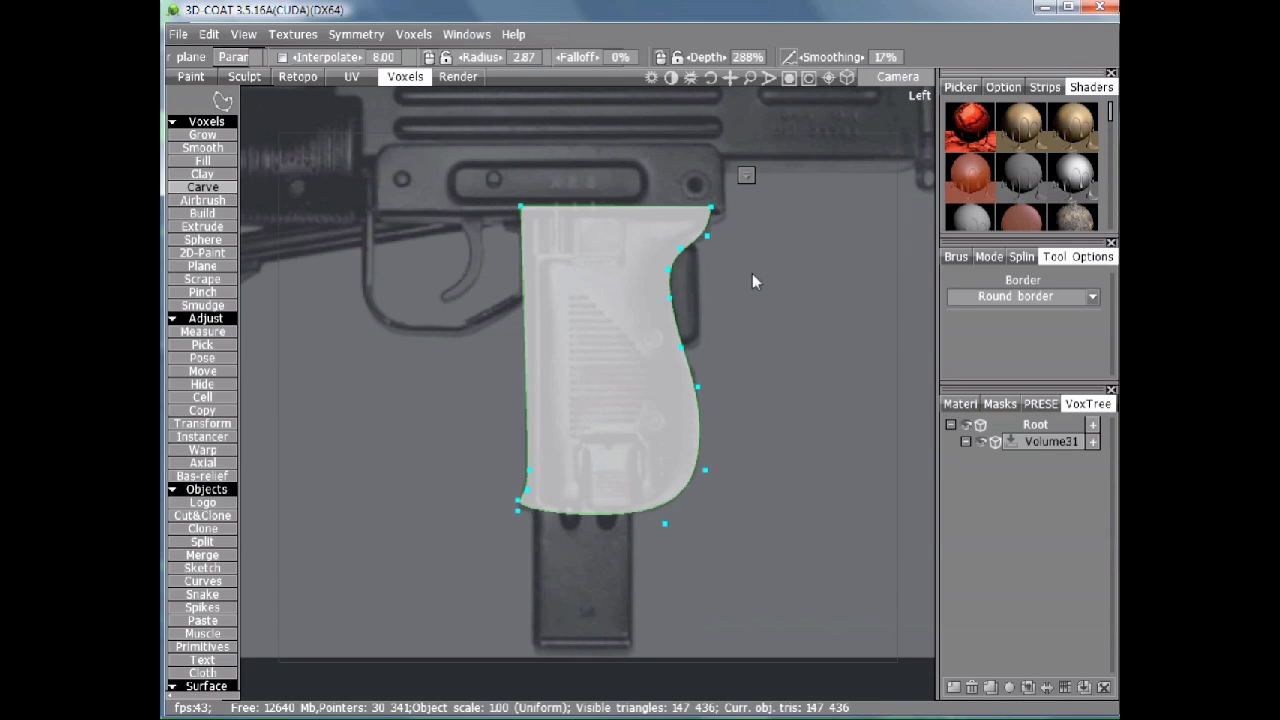
right_click(712, 230)
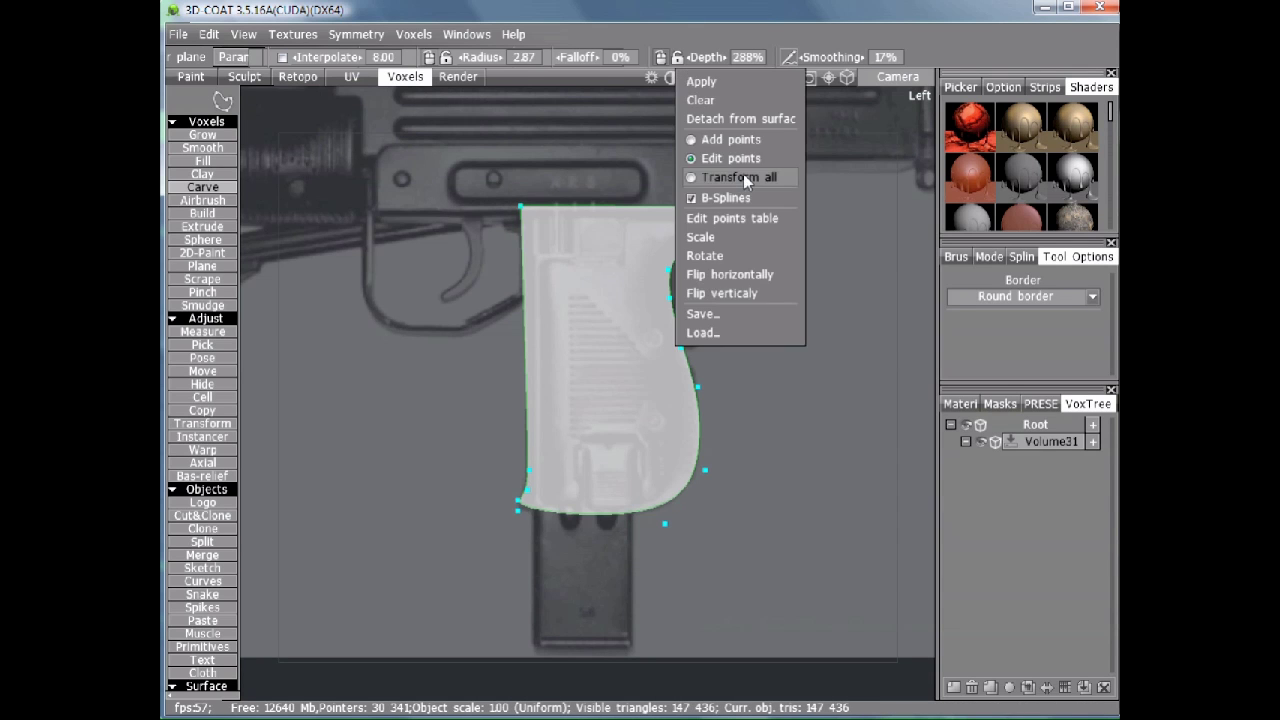
click(708, 101)
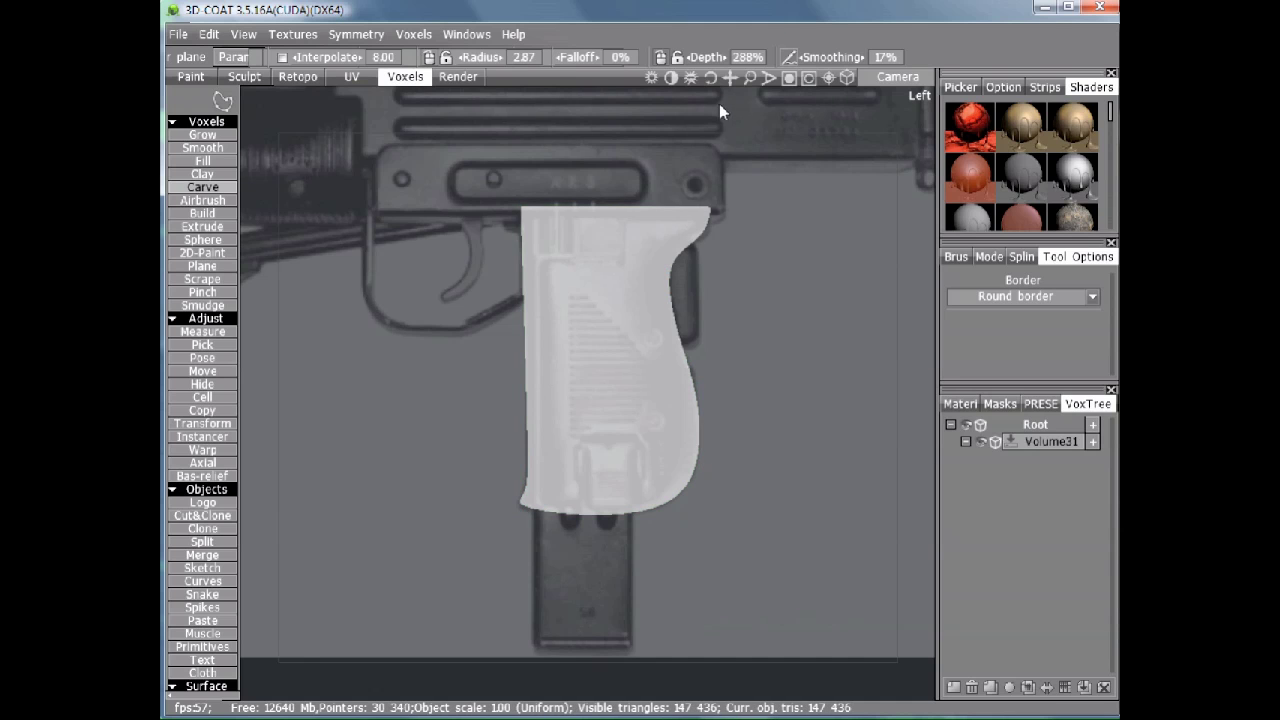
Return the Carve tool to freehand brush strokes and switch the camera to perspective projection
mouse_move(367, 152)
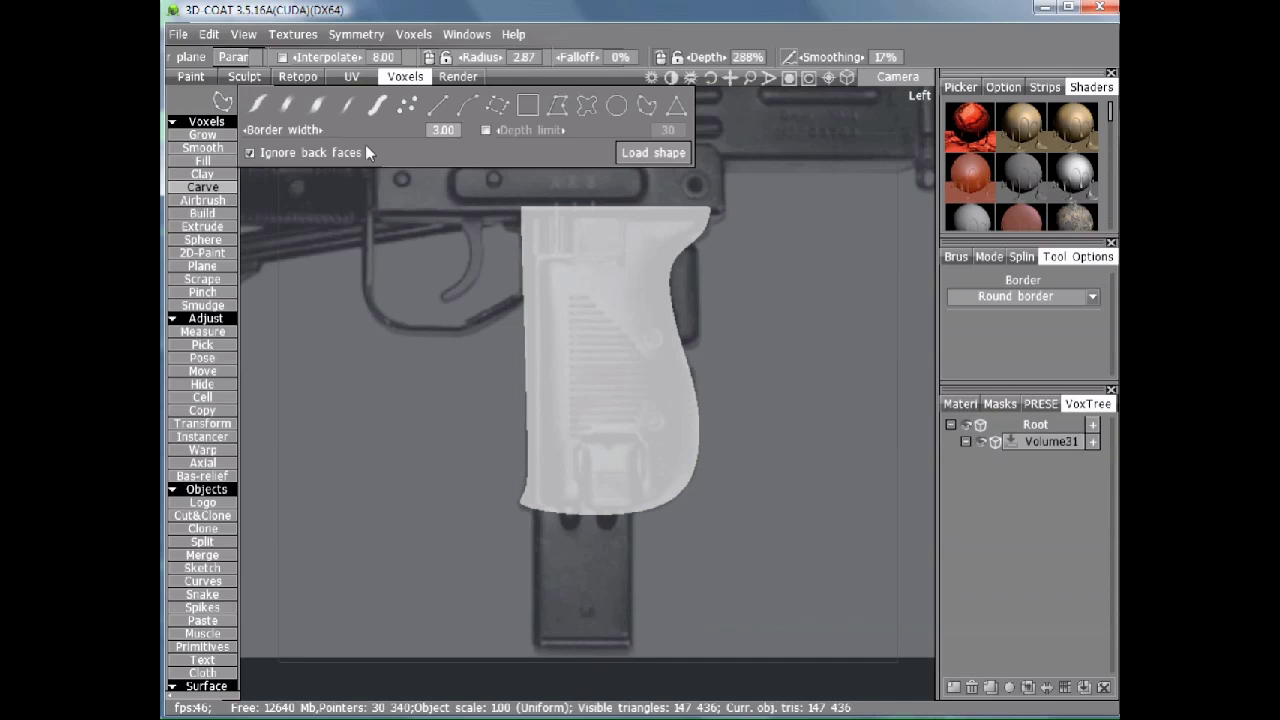
click(289, 104)
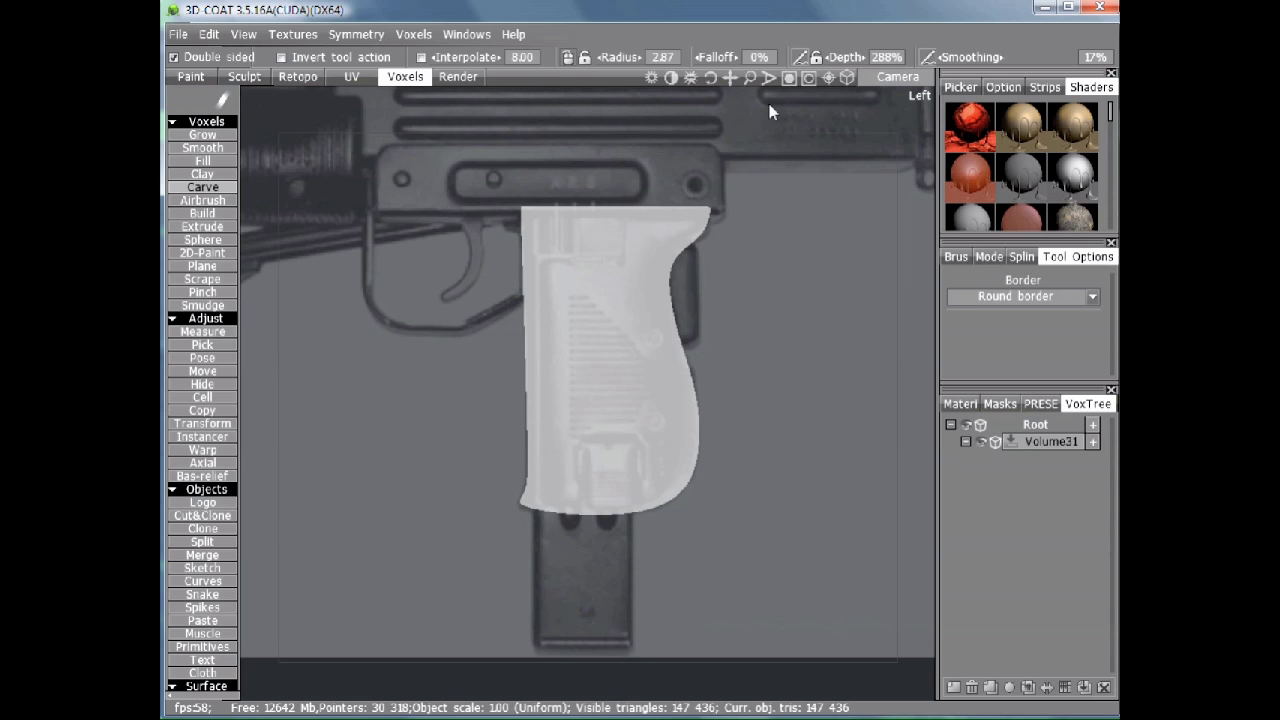
click(845, 80)
right_drag(752, 283, 751, 273)
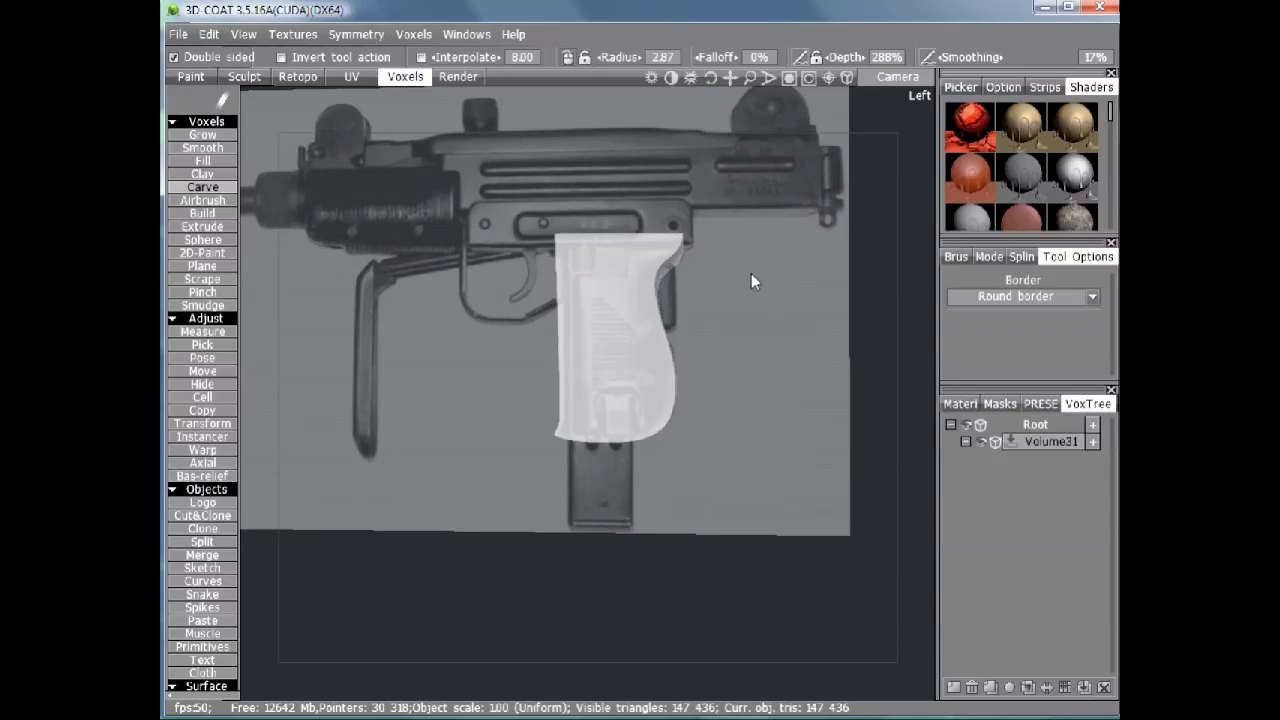
drag(751, 273, 741, 275)
right_drag(741, 275, 729, 280)
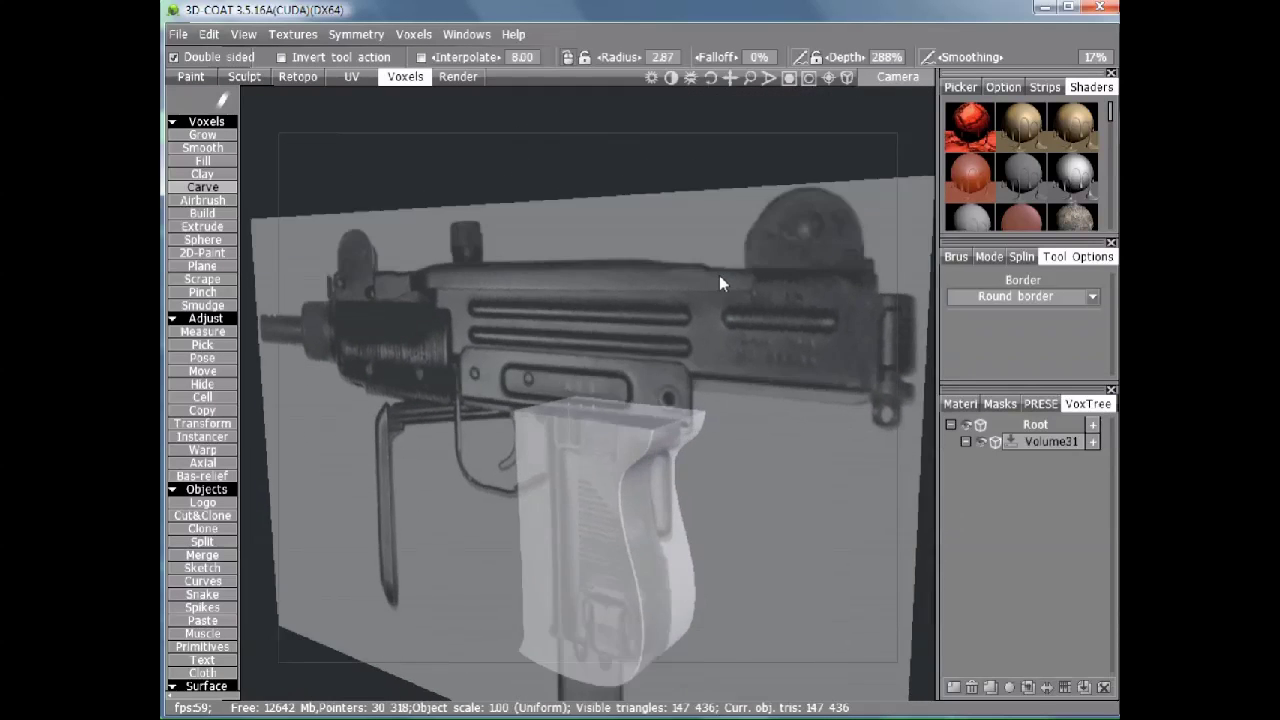
mouse_move(720, 273)
alt+mouse_down()
mouse_move(729, 266)
mouse_move(714, 275)
alt+mouse_up()
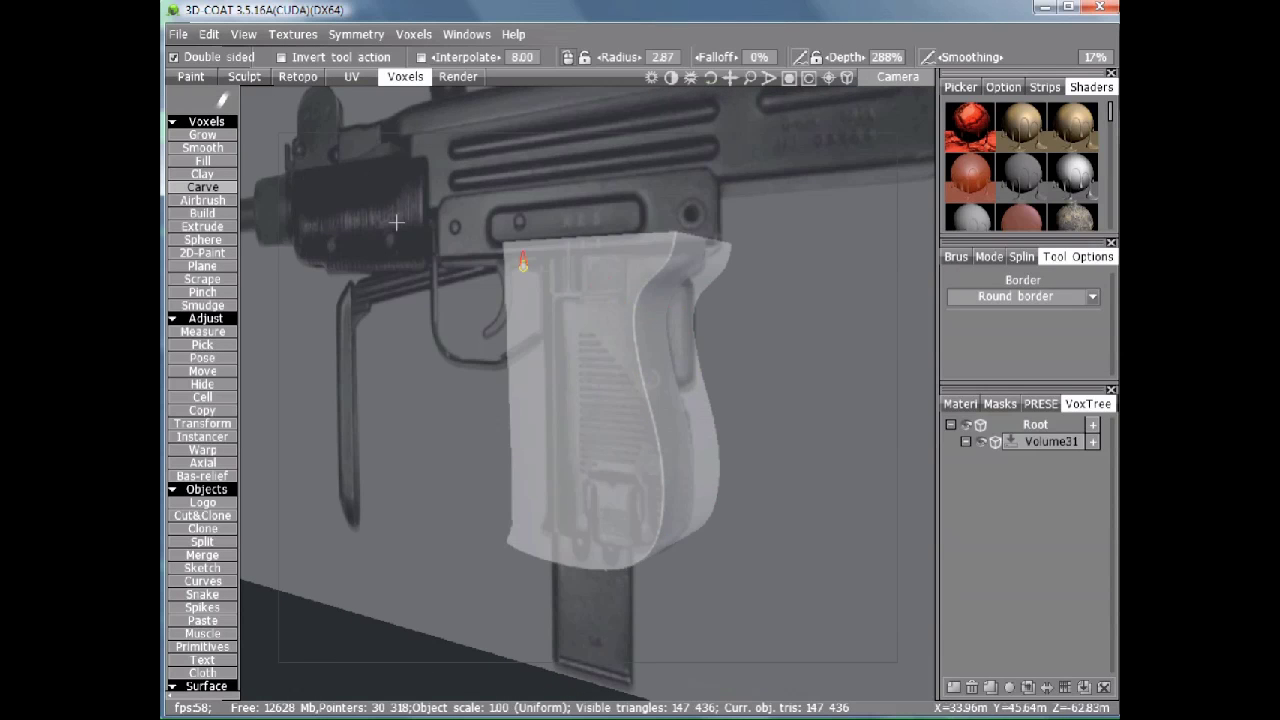
Smooth the hard rear side edge of the grip with the voxel Smooth brush
click(219, 148)
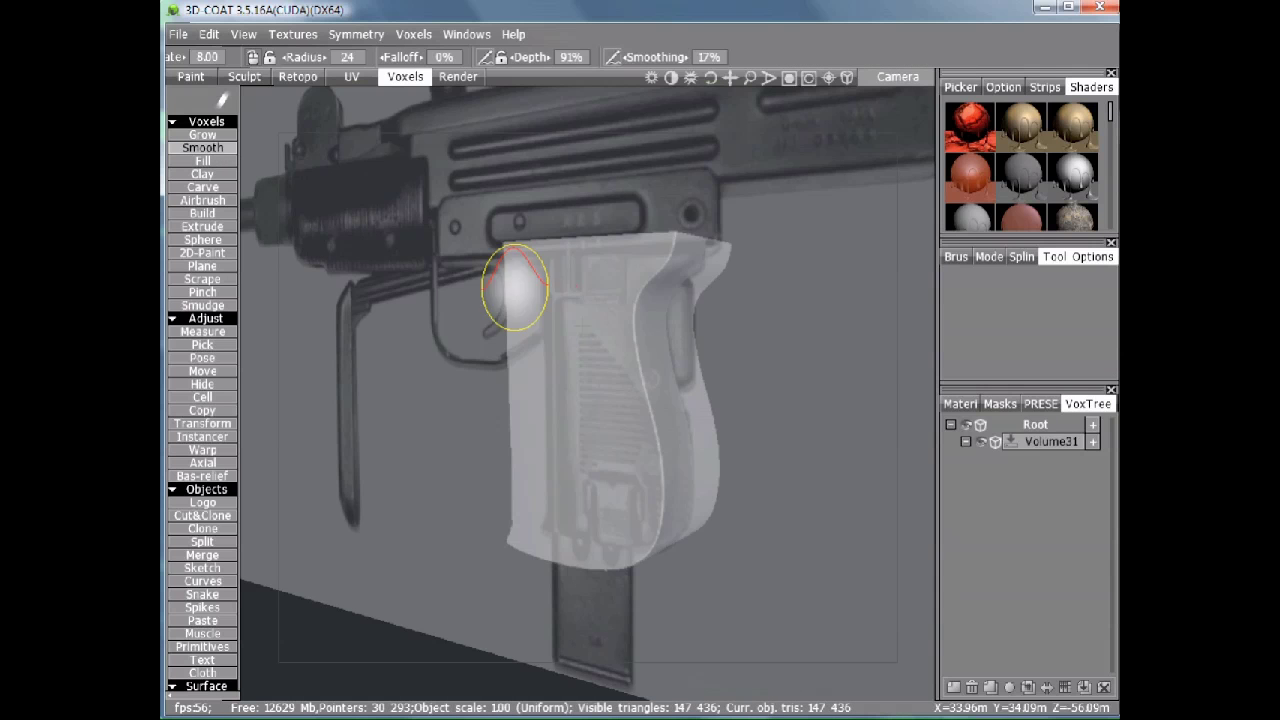
drag(644, 390, 656, 437)
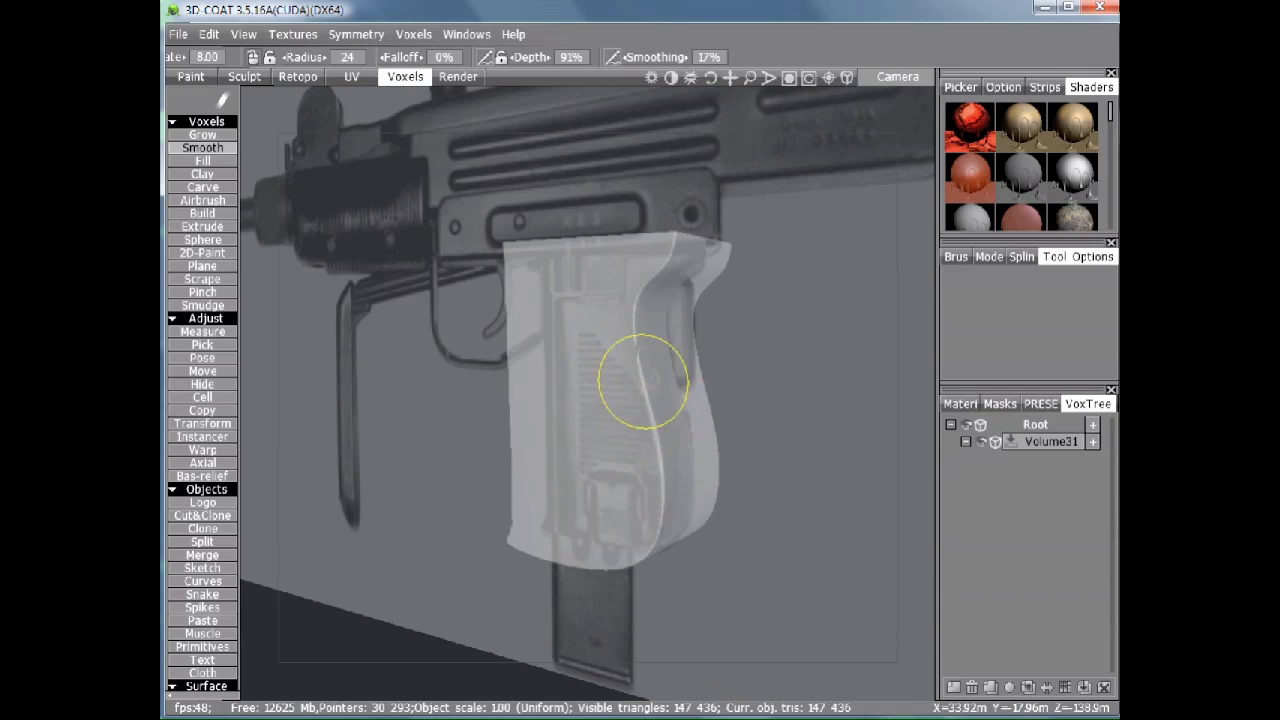
drag(643, 380, 650, 452)
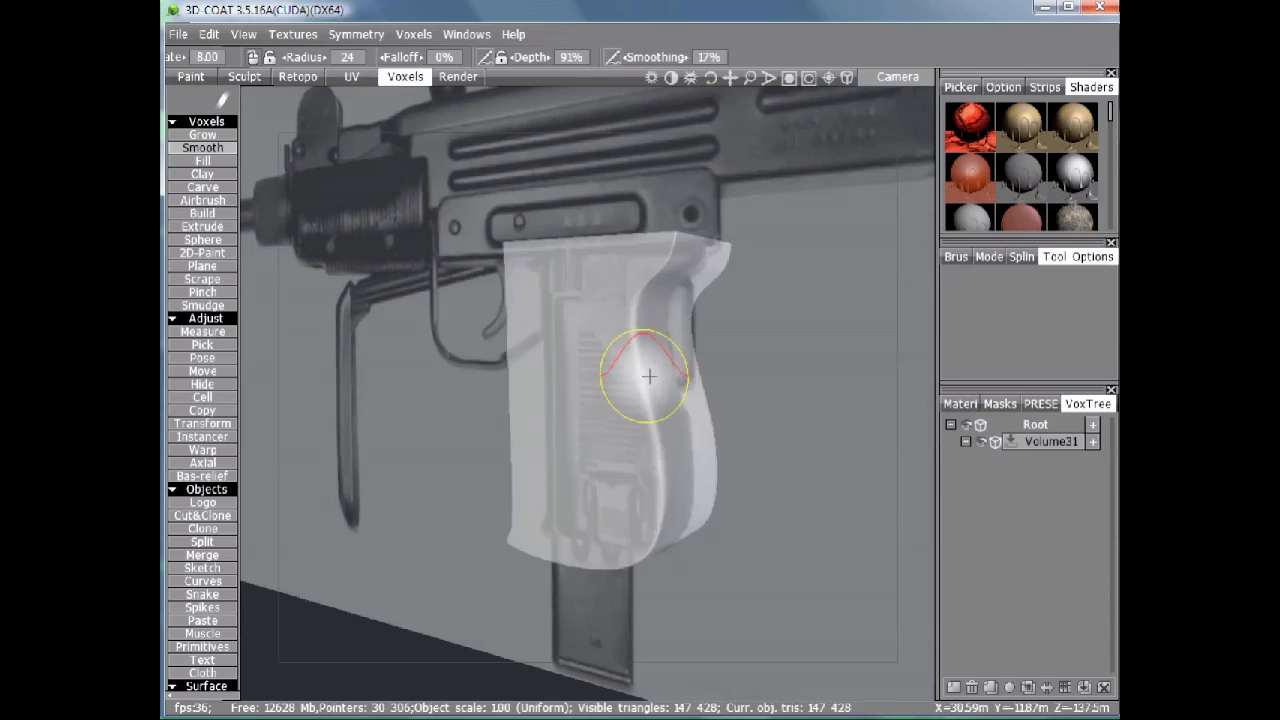
alt+drag(649, 374, 685, 370)
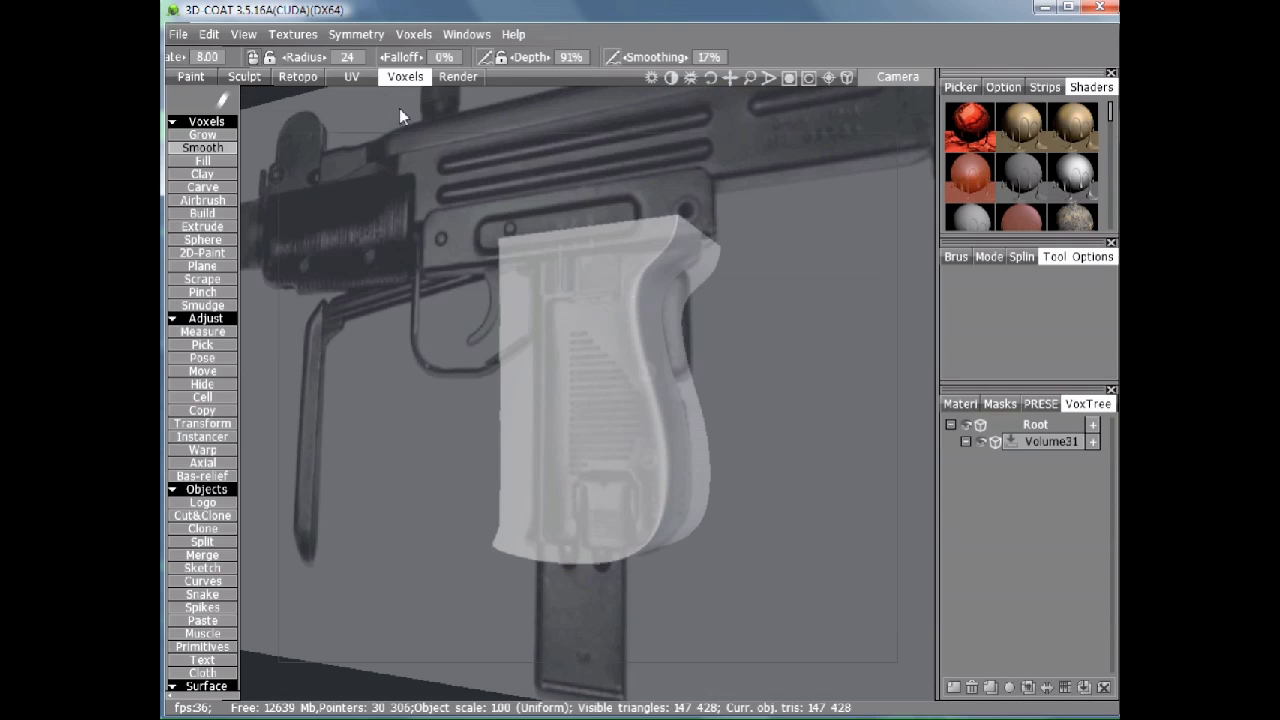
Set the proxy visualisation to Reduce 8X and switch the grip volume to its low-resolution proxy
click(413, 34)
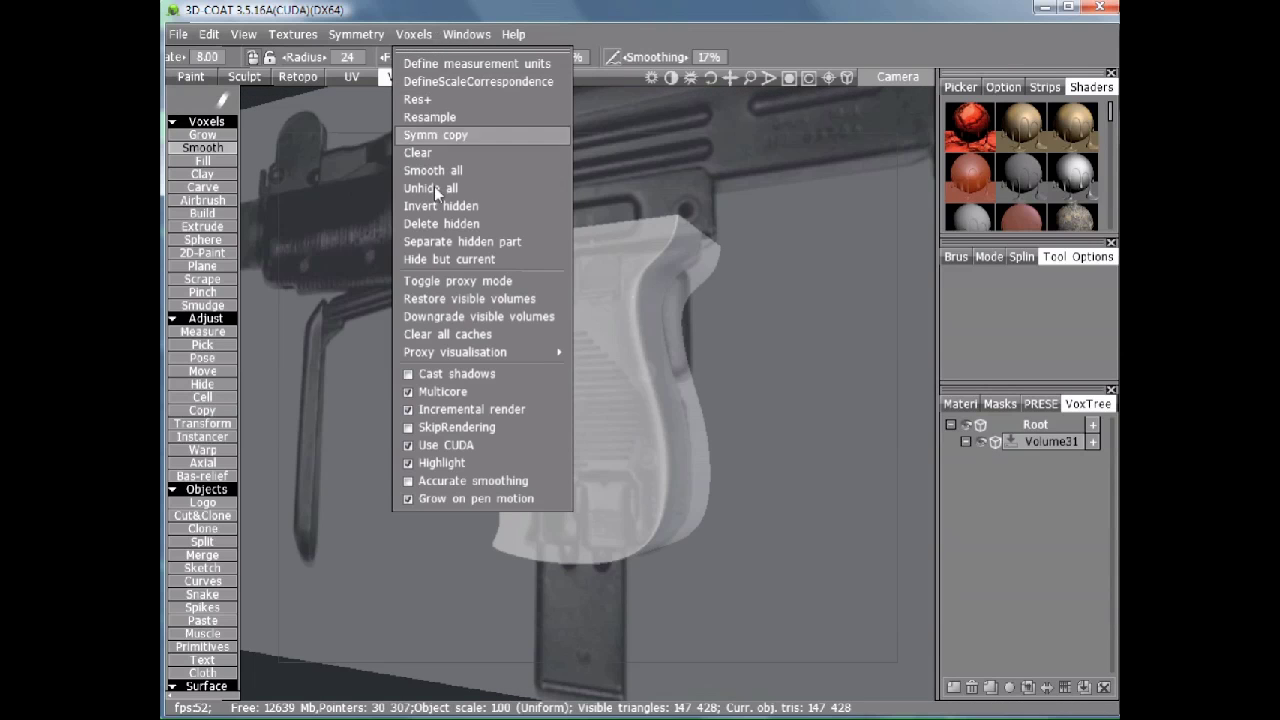
mouse_move(466, 355)
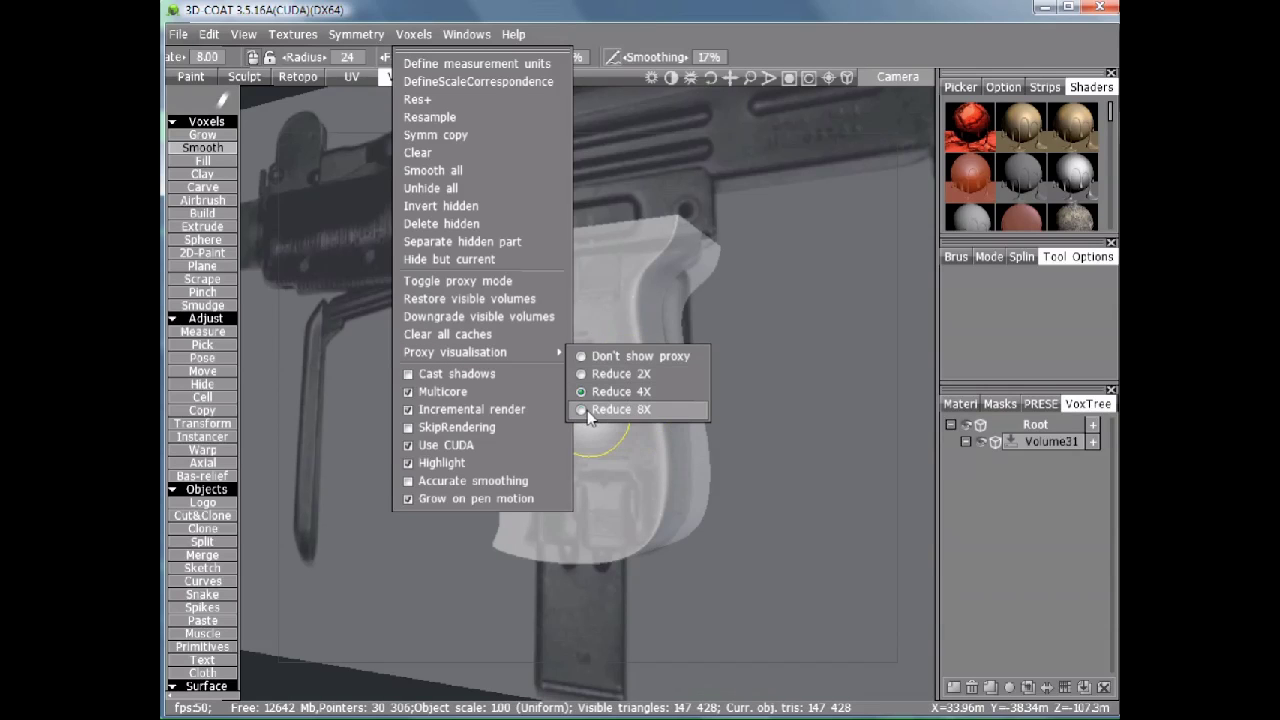
click(712, 414)
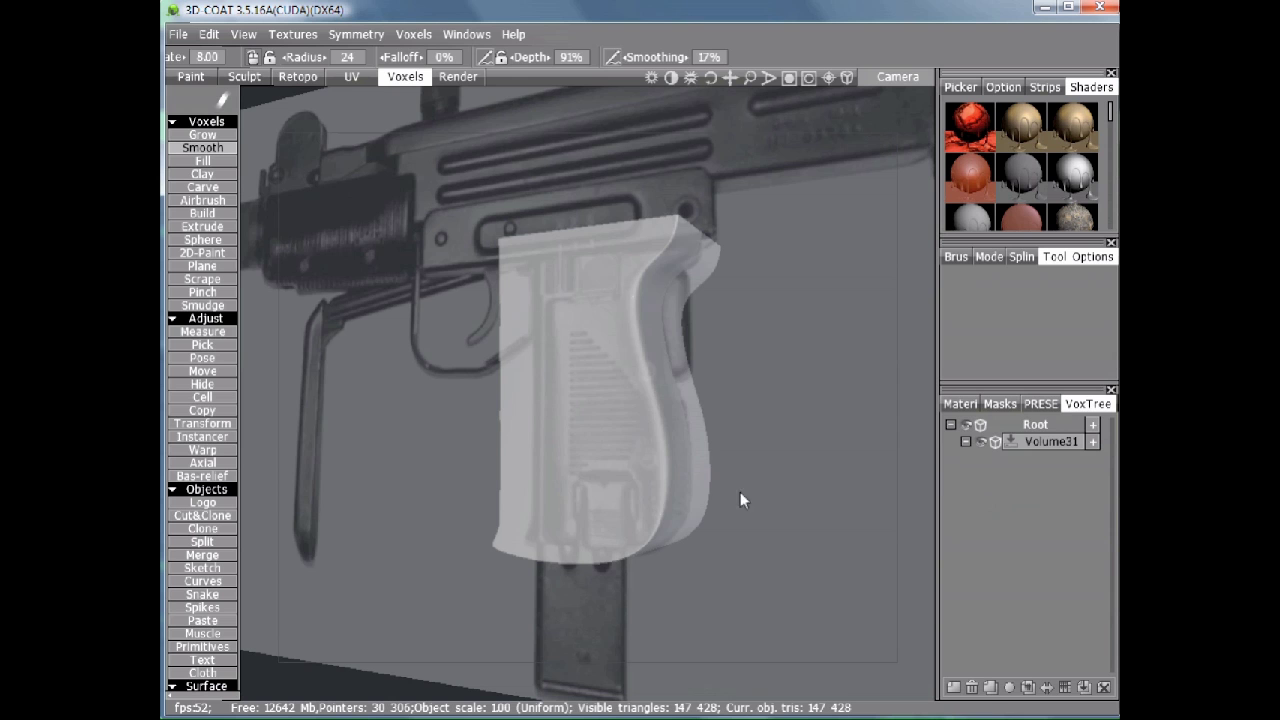
click(1011, 441)
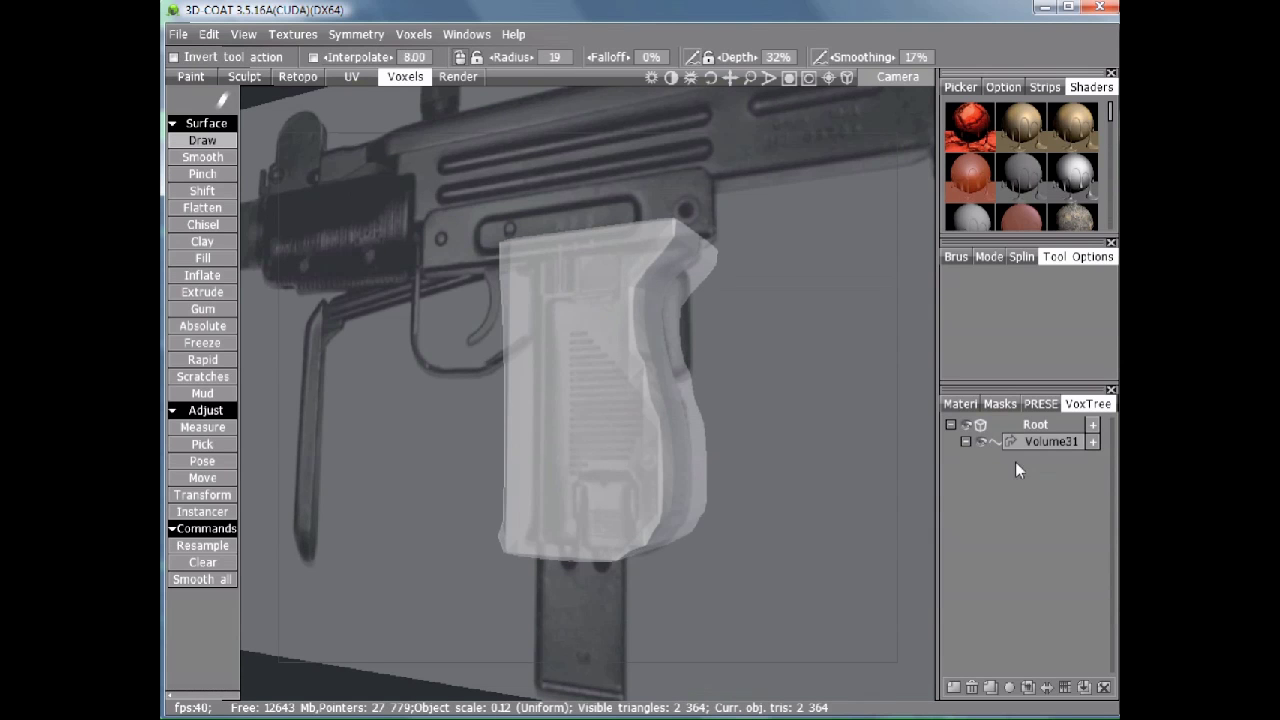
Round off the rear side edge of the low-resolution grip proxy with the surface Smooth brush
mouse_move(646, 417)
alt+mouse_down()
mouse_move(620, 420)
mouse_move(657, 411)
alt+mouse_up()
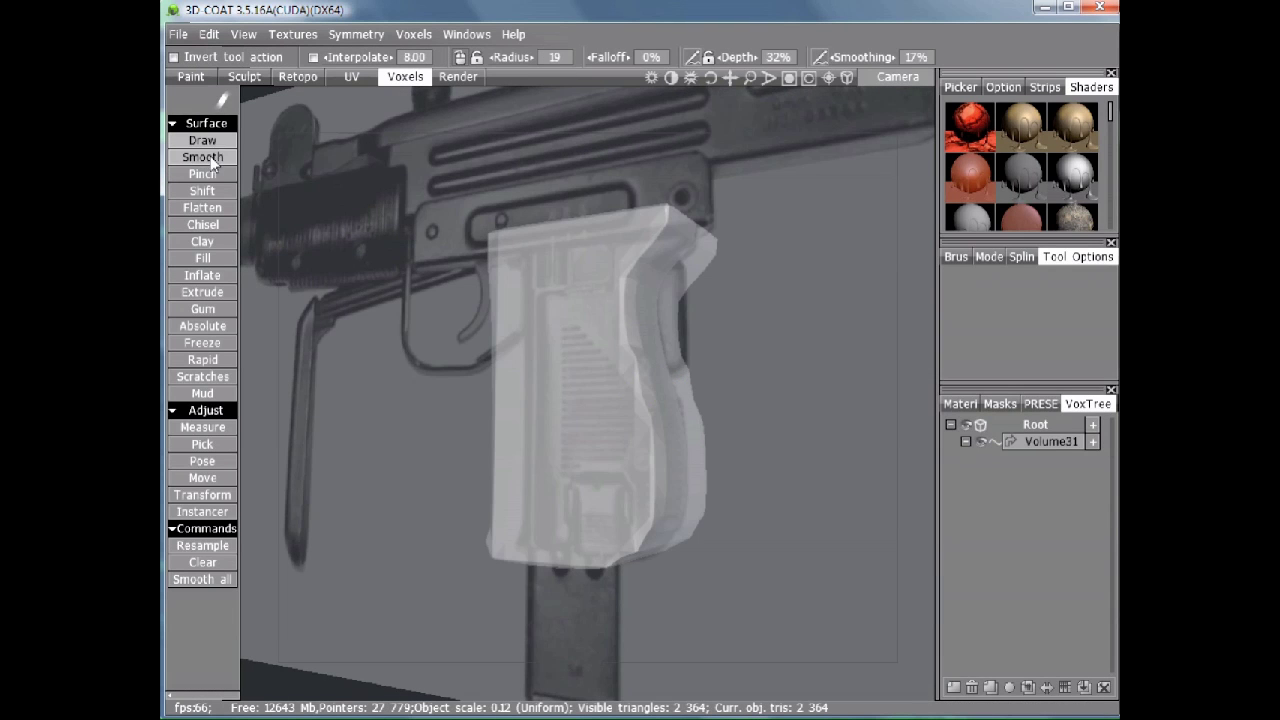
click(209, 157)
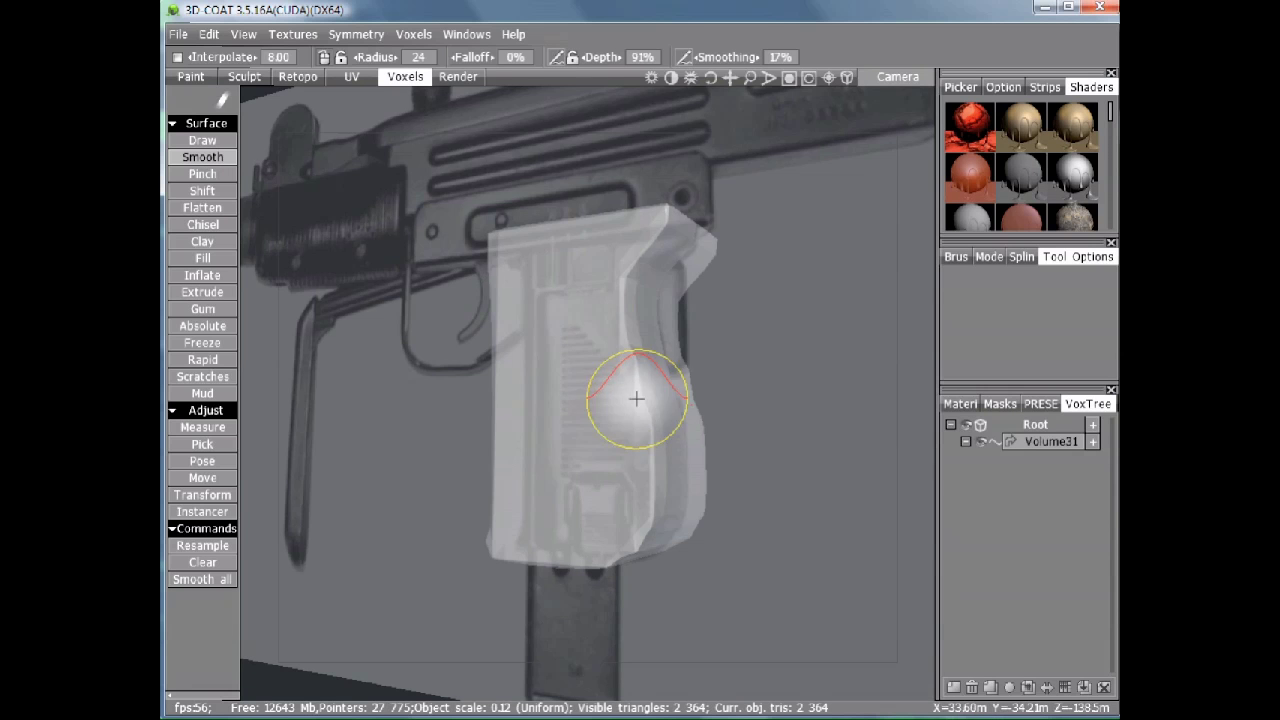
middle_drag(634, 397, 632, 366)
mouse_move(632, 366)
mouse_down()
mouse_move(634, 429)
mouse_move(651, 337)
mouse_move(600, 305)
mouse_move(629, 243)
mouse_move(623, 380)
mouse_move(657, 380)
mouse_move(640, 491)
mouse_up()
middle_drag(581, 473, 638, 352)
mouse_move(566, 497)
mouse_down()
mouse_move(614, 514)
mouse_move(571, 534)
mouse_move(651, 471)
mouse_up()
mouse_move(627, 310)
middle_down()
mouse_move(606, 321)
mouse_move(654, 456)
middle_up()
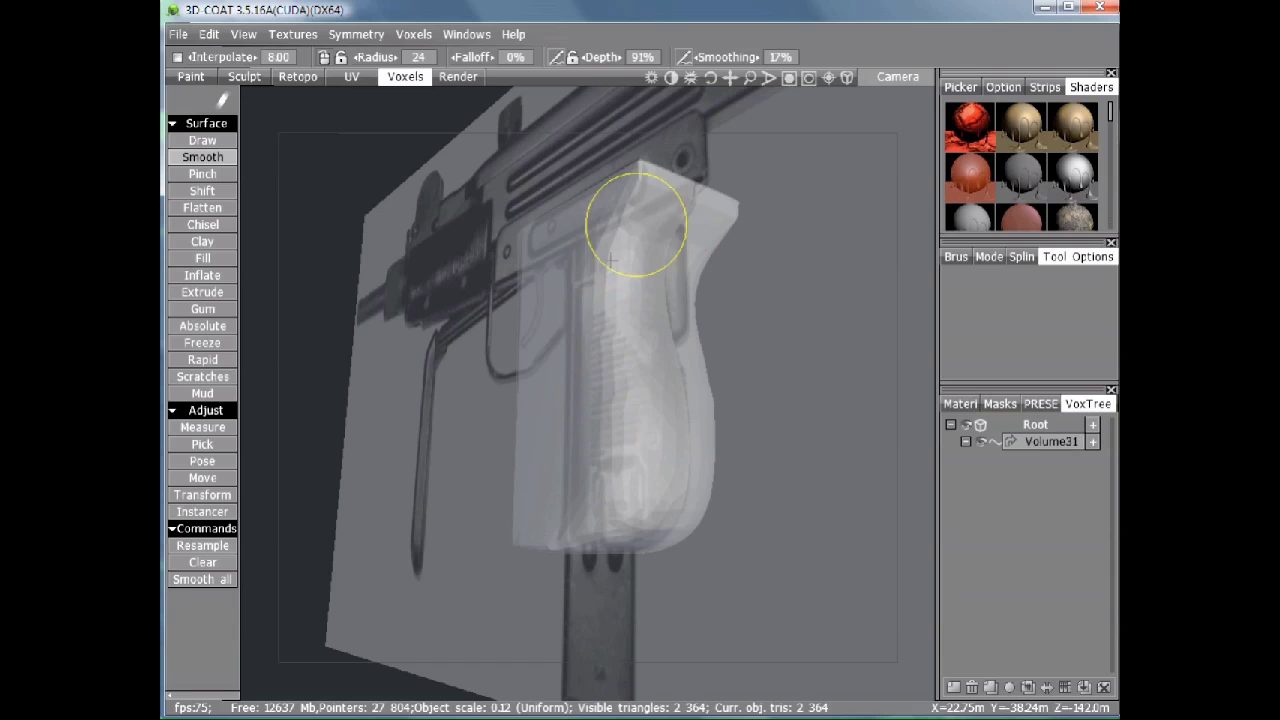
middle_drag(610, 262, 614, 513)
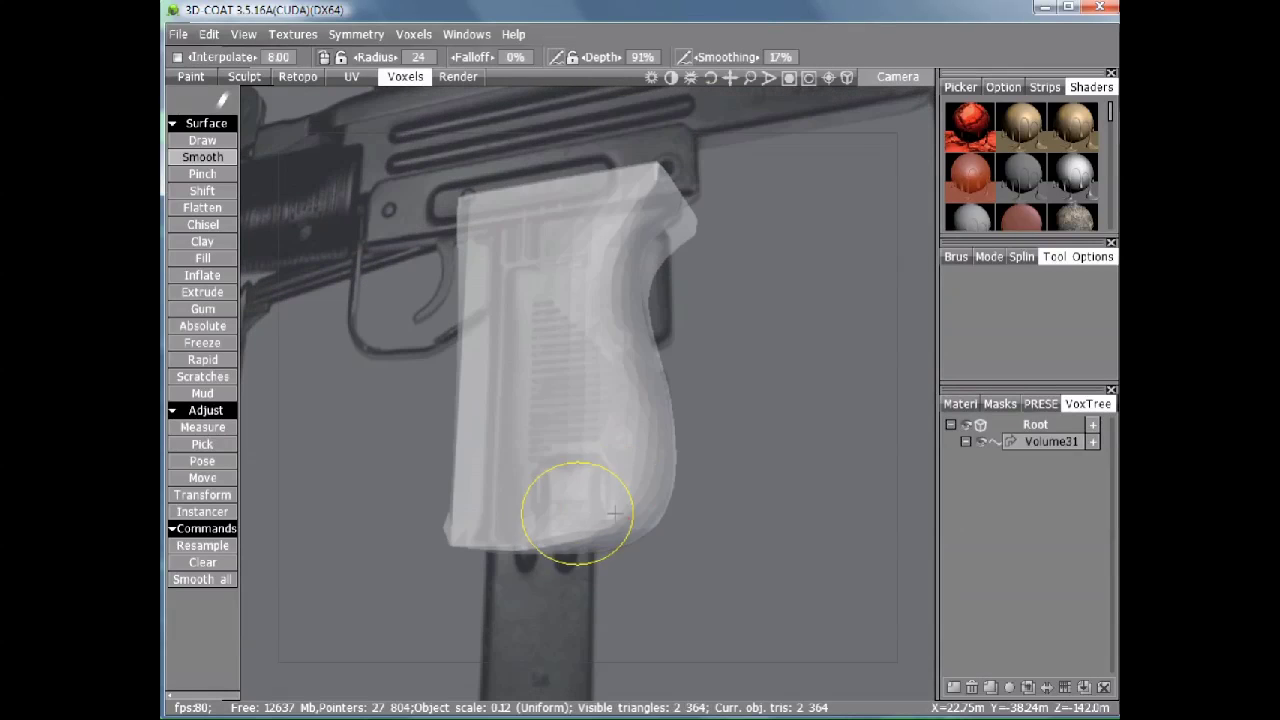
Smooth the front side edge of the grip proxy and restore the volume to full resolution
mouse_move(531, 517)
middle_down()
mouse_move(523, 380)
mouse_move(486, 366)
mouse_move(449, 466)
mouse_move(457, 343)
mouse_move(457, 466)
middle_up()
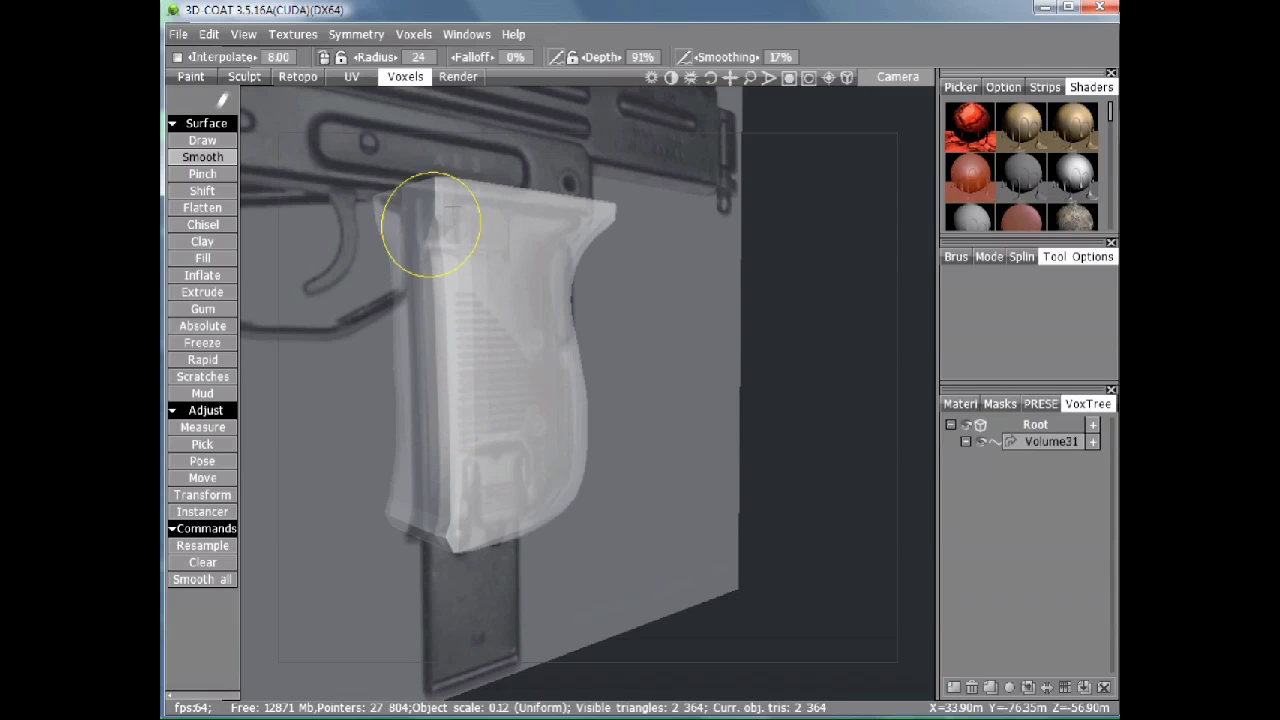
mouse_move(430, 225)
mouse_down()
mouse_move(463, 400)
mouse_move(457, 508)
mouse_move(500, 440)
mouse_up()
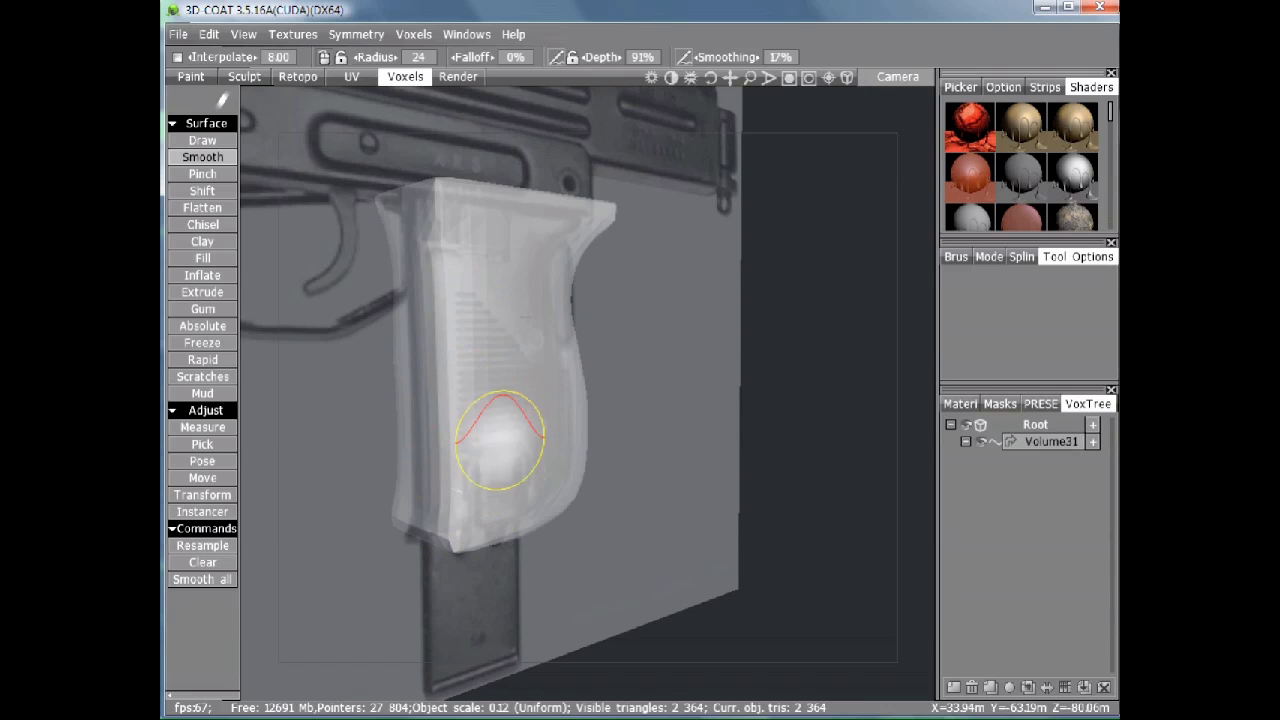
middle_drag(500, 440, 747, 417)
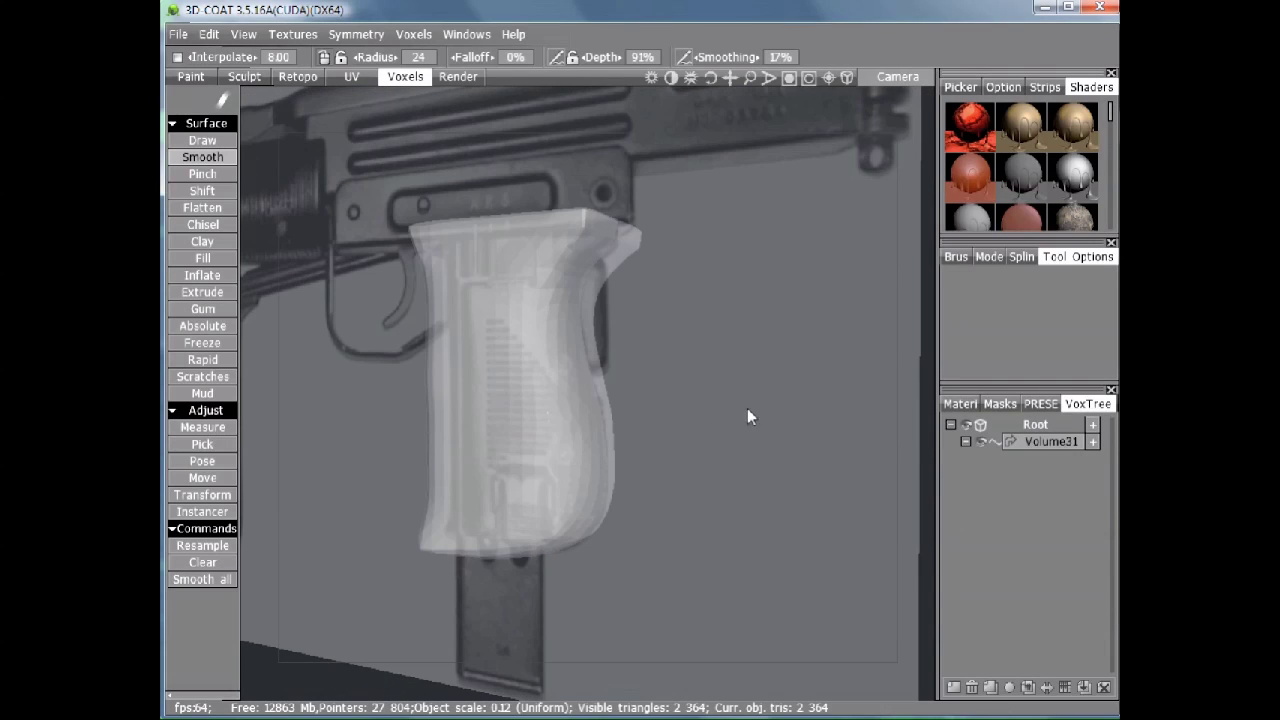
click(1010, 442)
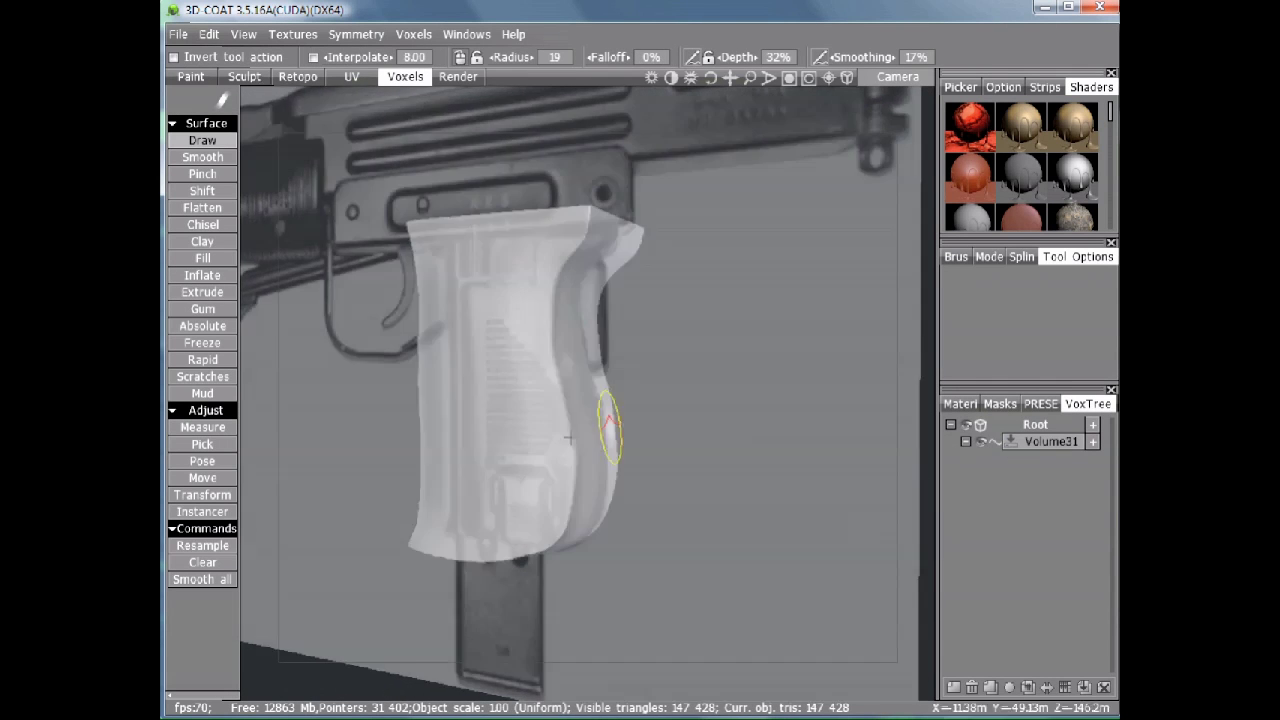
alt+drag(570, 437, 557, 431)
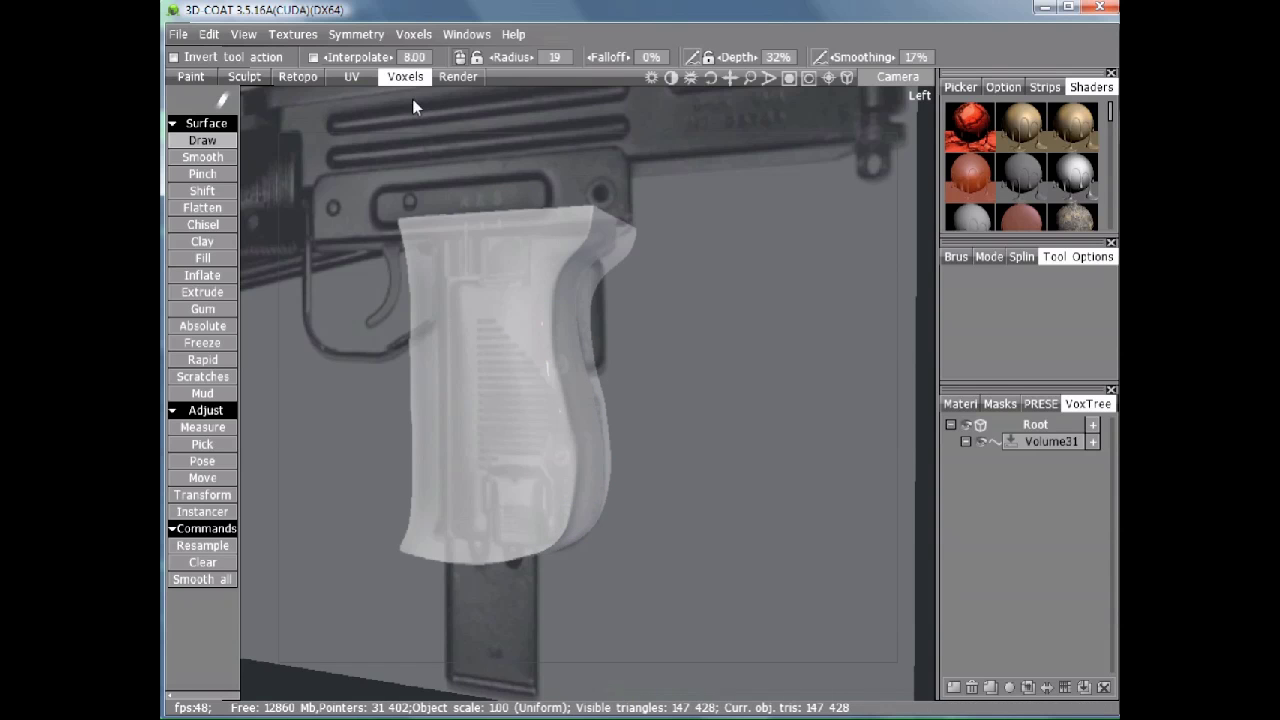
Set the proxy visualisation to Reduce 4X and switch the grip volume to its proxy
click(414, 34)
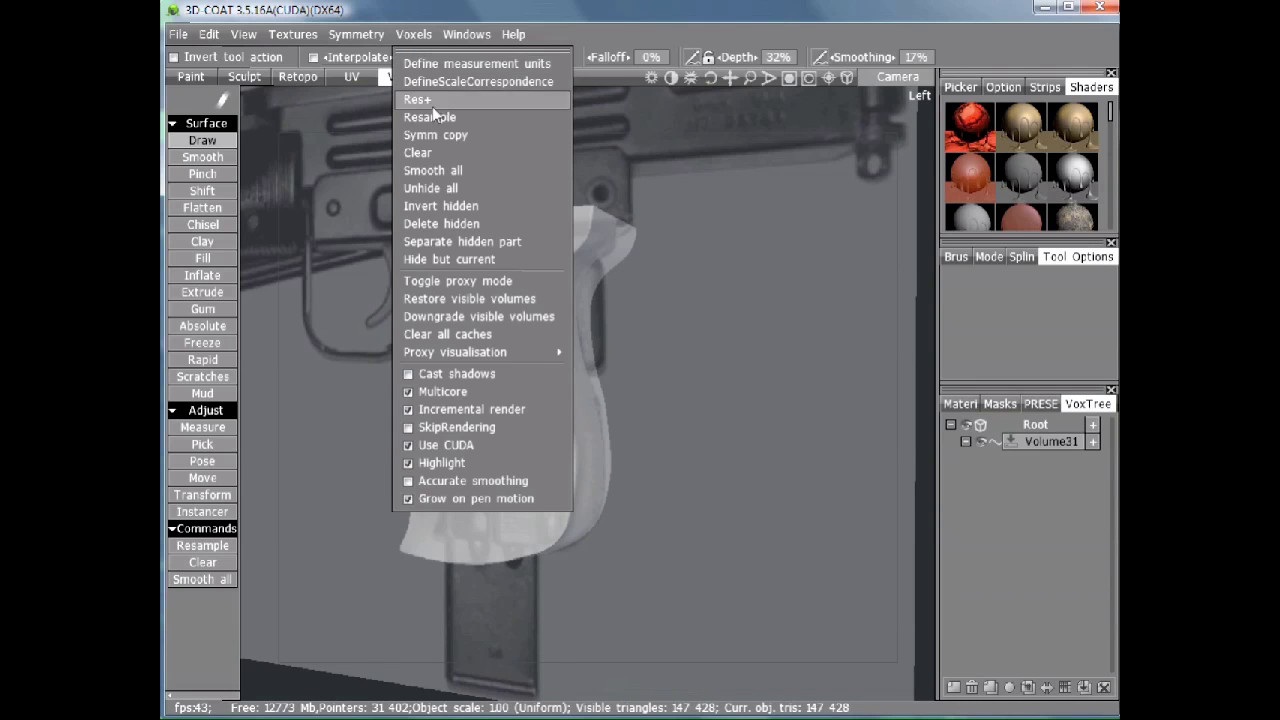
mouse_move(508, 357)
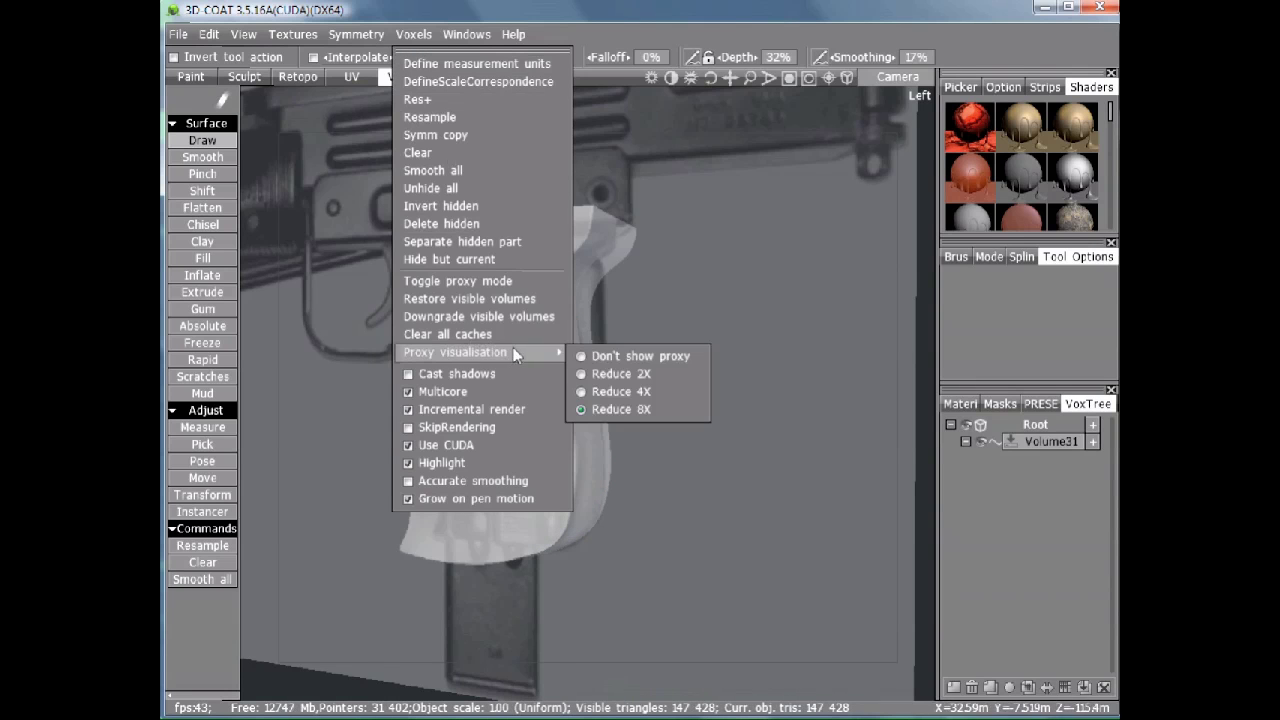
click(586, 391)
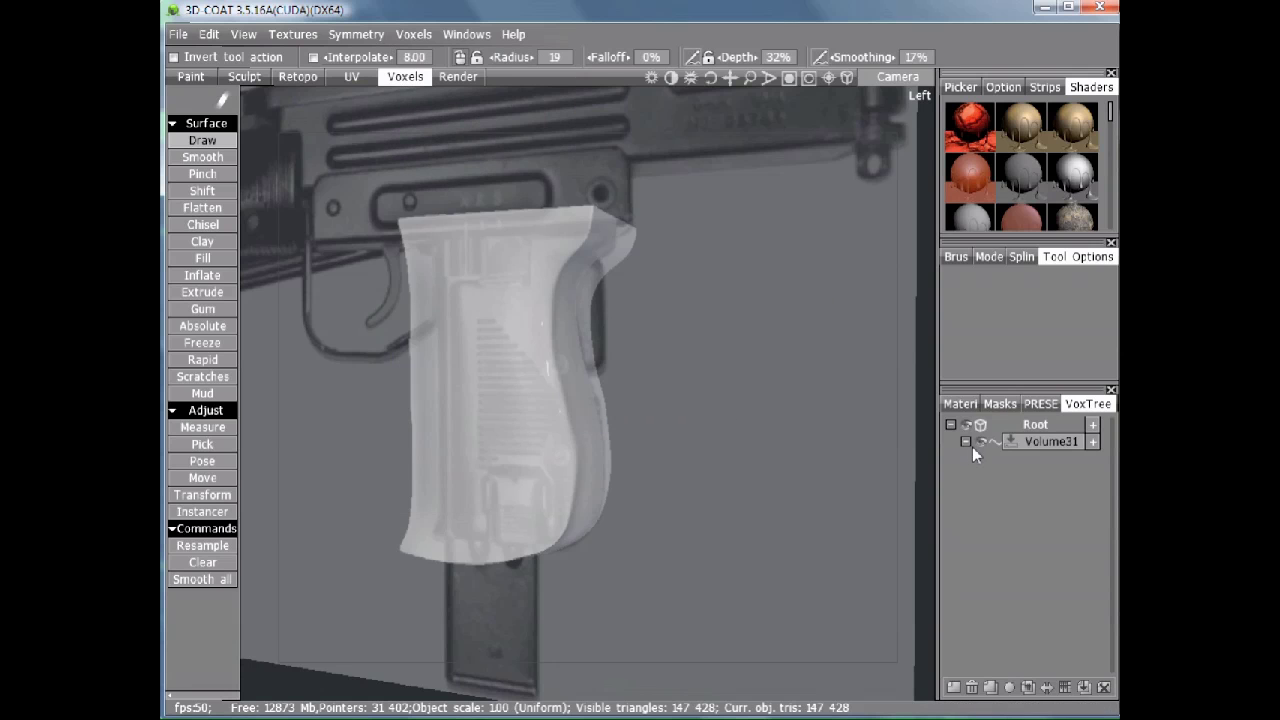
click(1010, 442)
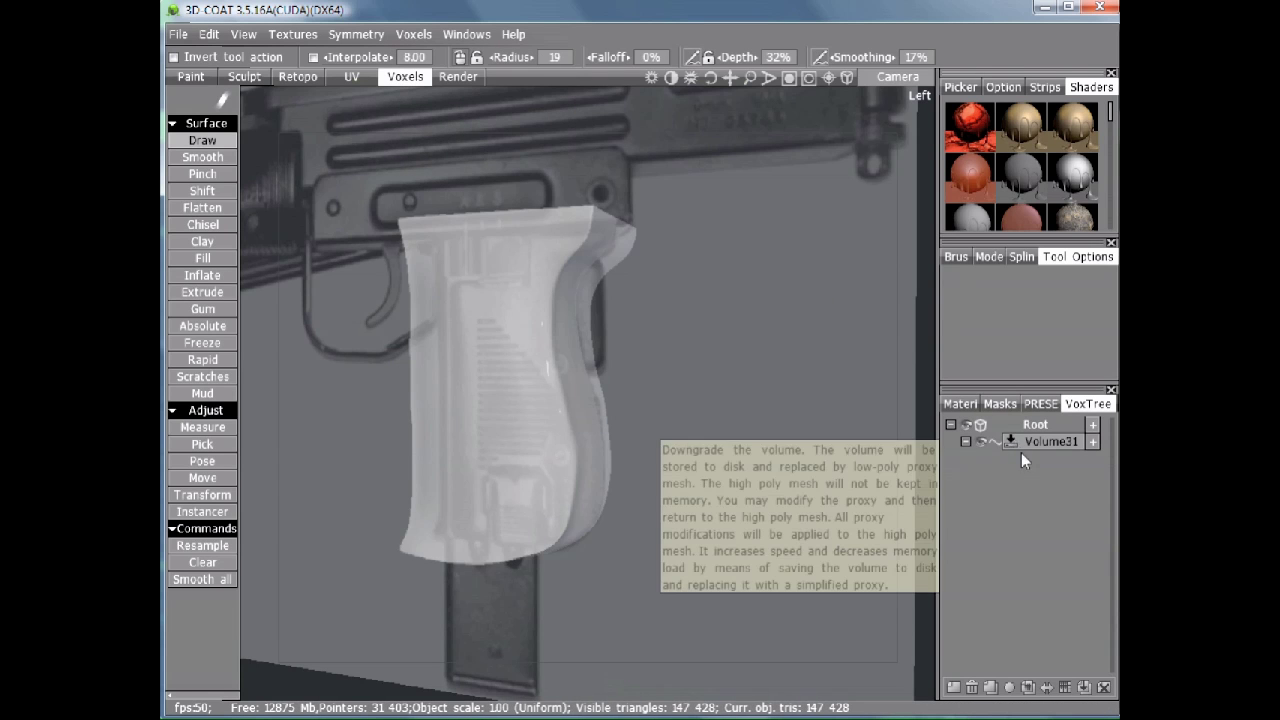
Smooth the rear, front and bottom side edges of the 4X proxy grip with the surface Smooth brush
mouse_move(811, 428)
mouse_down()
mouse_move(539, 397)
mouse_move(583, 326)
mouse_up()
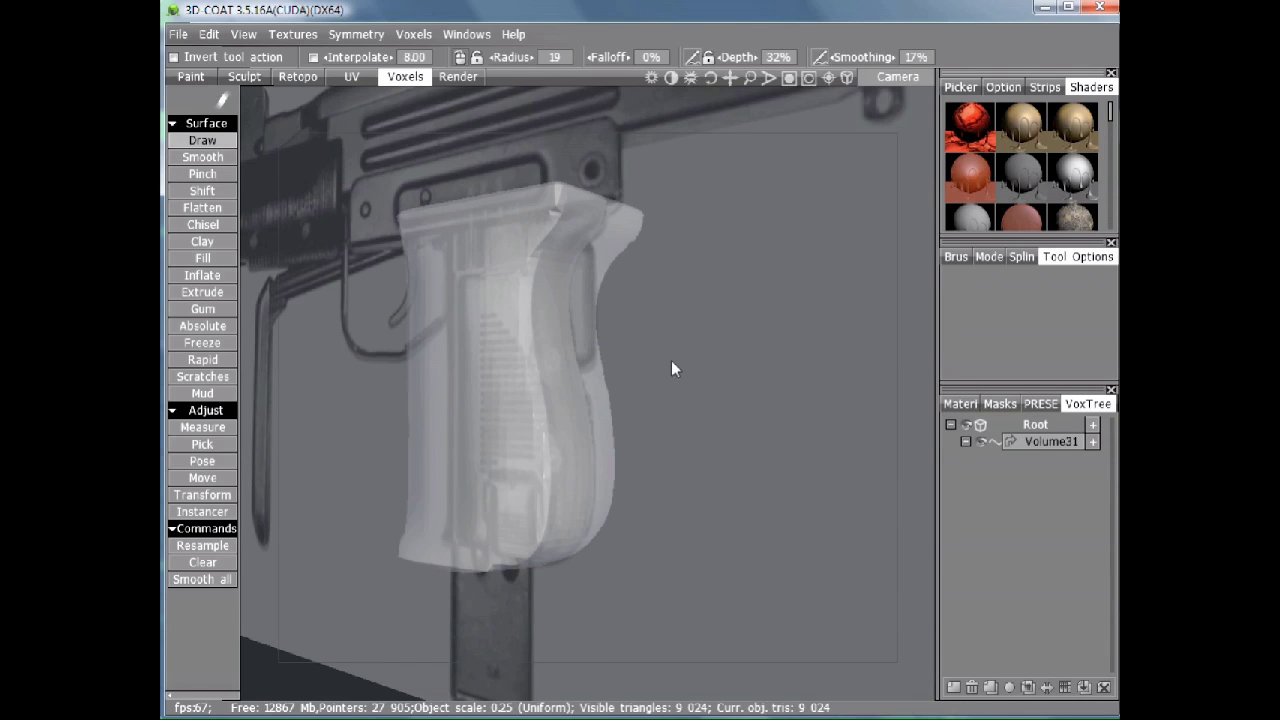
key(space)
click(684, 295)
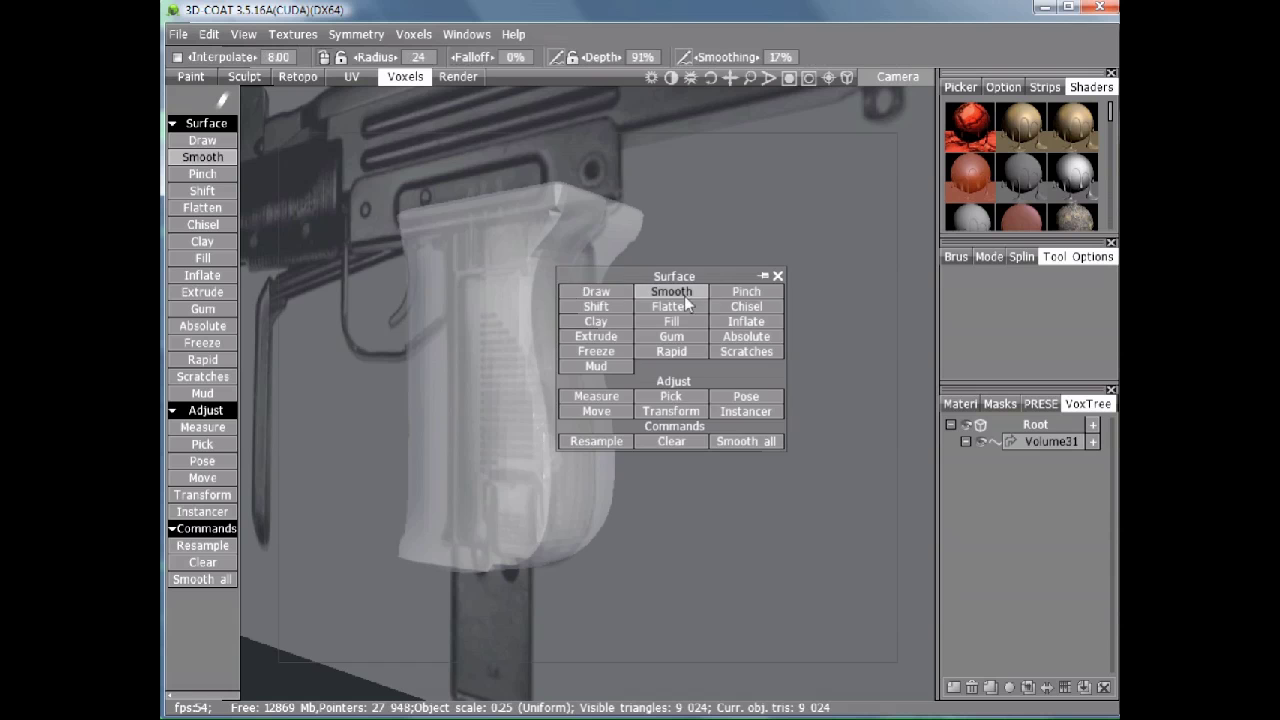
mouse_move(526, 325)
mouse_down()
mouse_move(529, 420)
mouse_move(543, 414)
mouse_move(531, 449)
mouse_move(548, 356)
mouse_up()
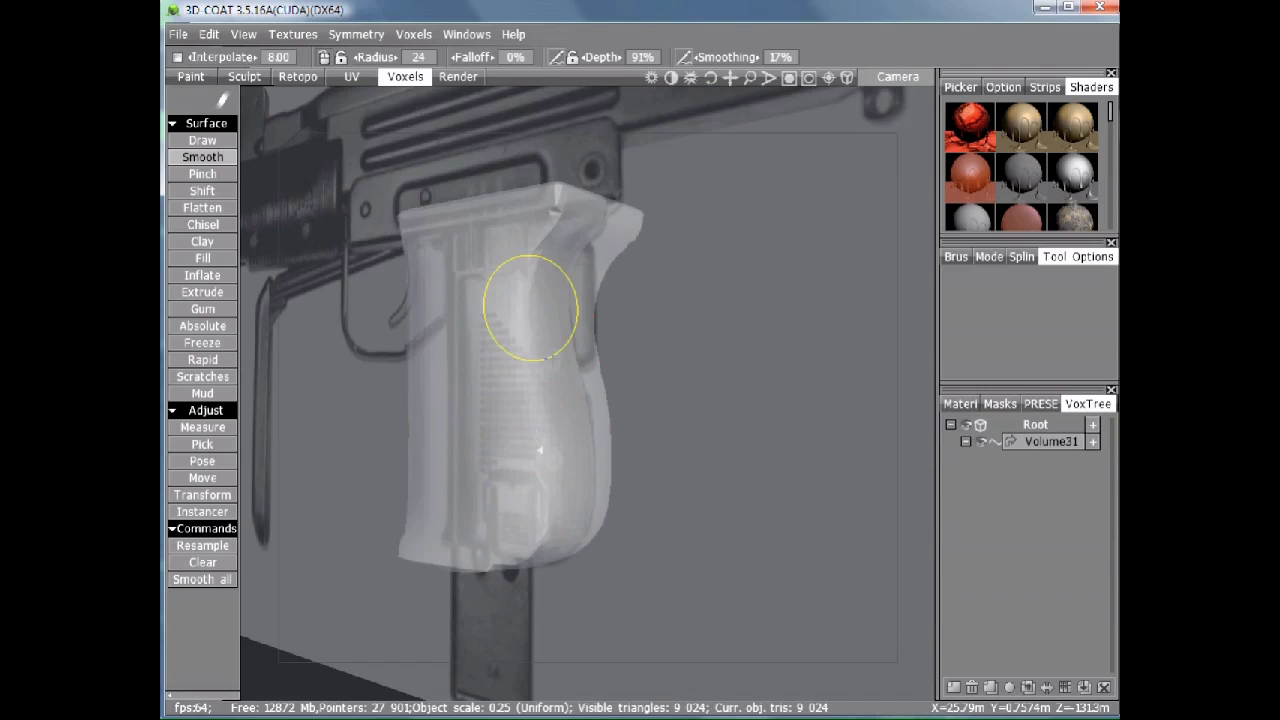
mouse_move(525, 516)
middle_down()
mouse_move(540, 488)
mouse_move(520, 529)
mouse_move(470, 572)
mouse_move(457, 471)
mouse_move(414, 471)
mouse_move(354, 577)
mouse_move(409, 400)
mouse_move(383, 497)
middle_up()
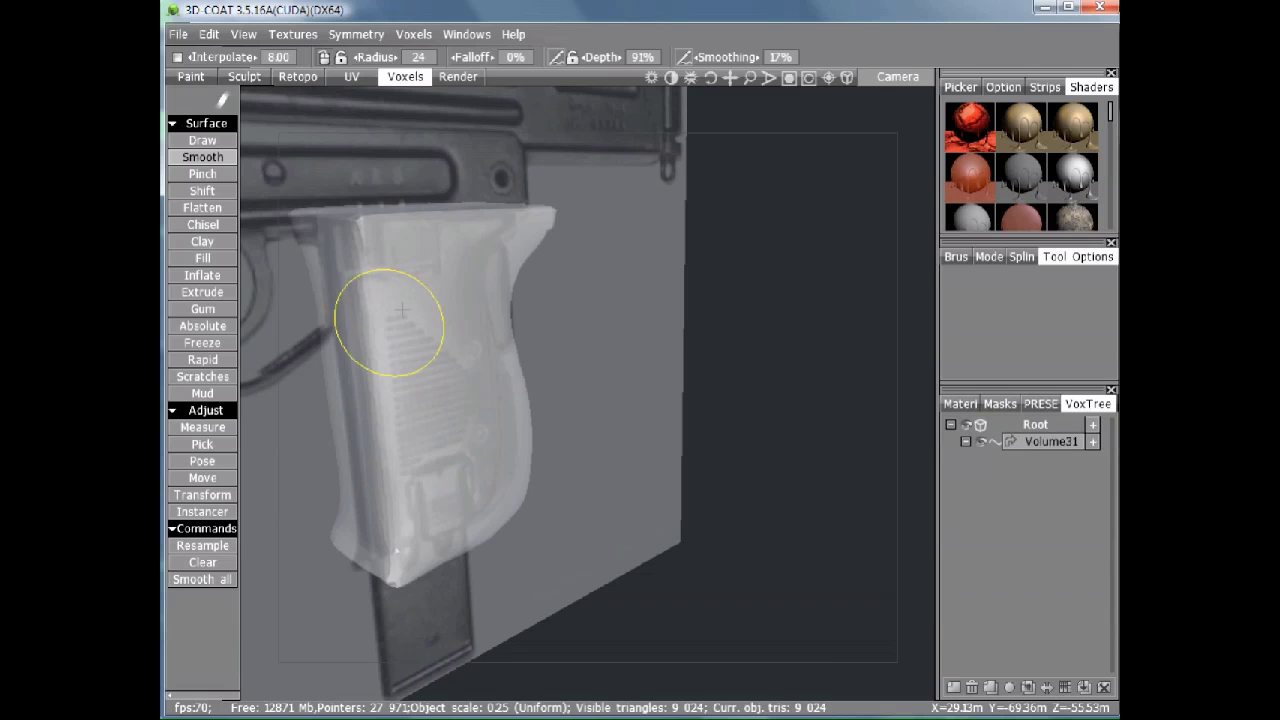
mouse_move(401, 311)
middle_down()
mouse_move(471, 329)
mouse_move(566, 380)
middle_up()
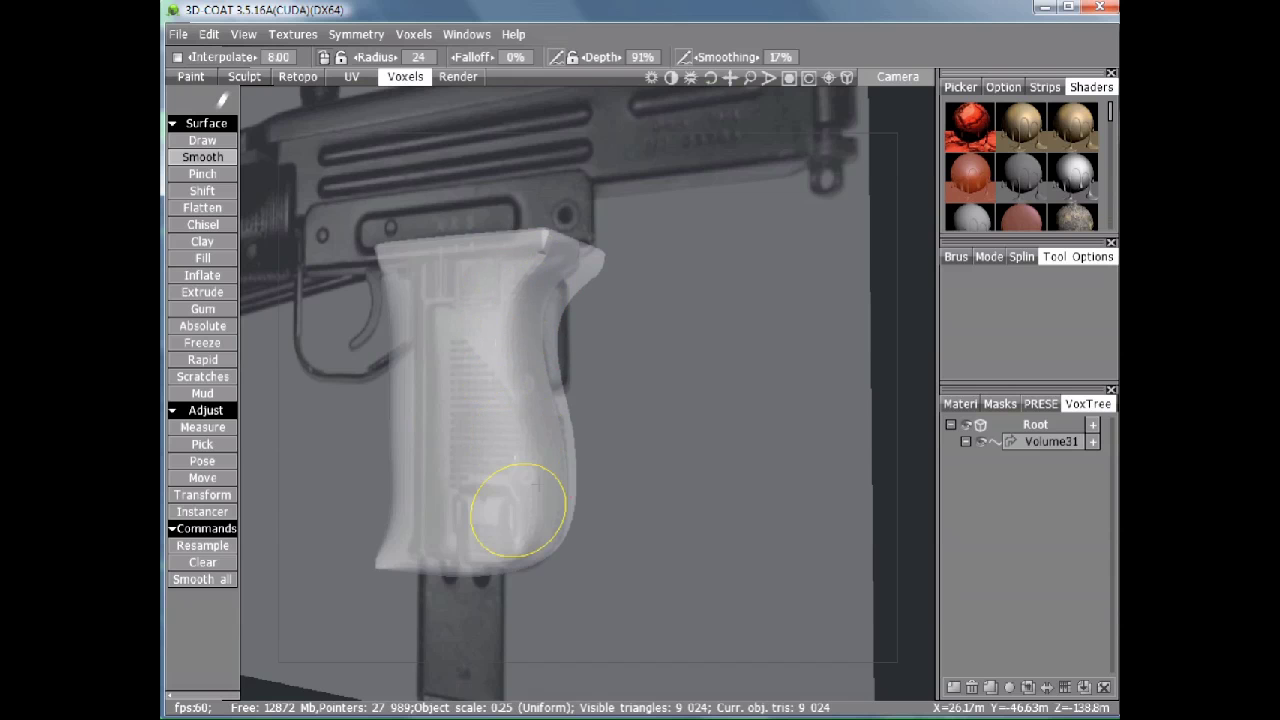
middle_drag(521, 527, 444, 556)
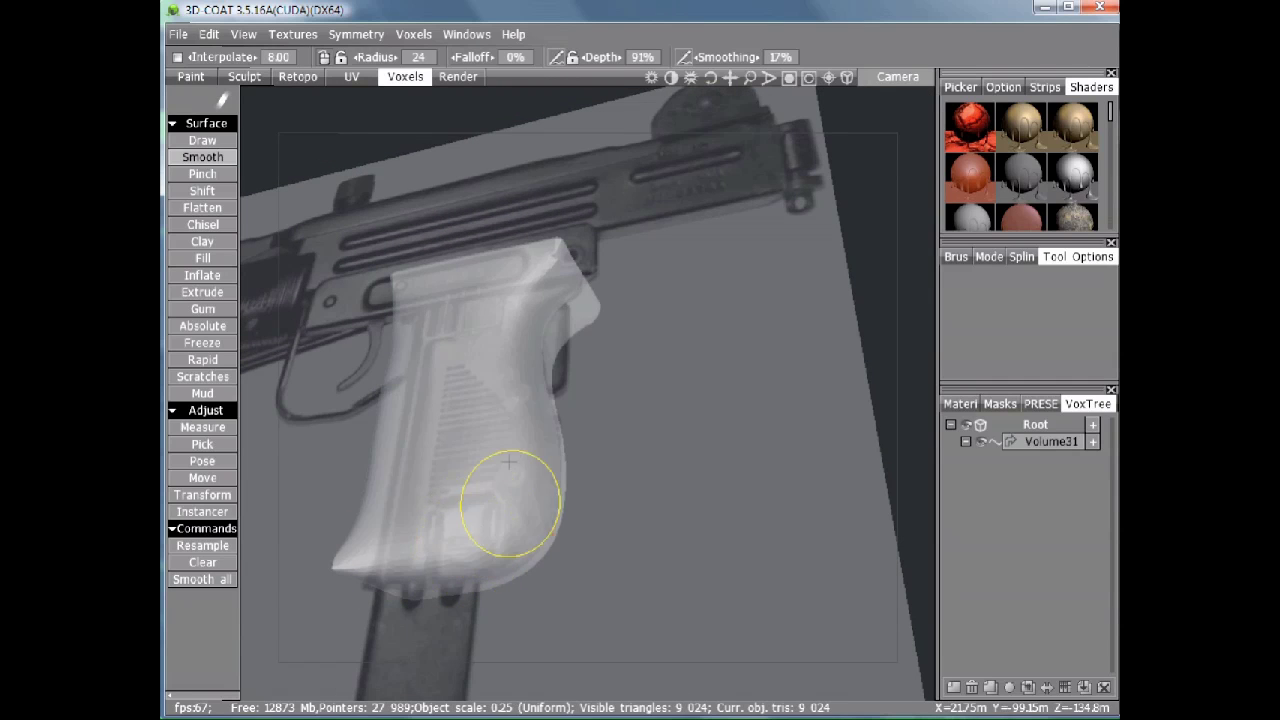
middle_drag(449, 343, 548, 378)
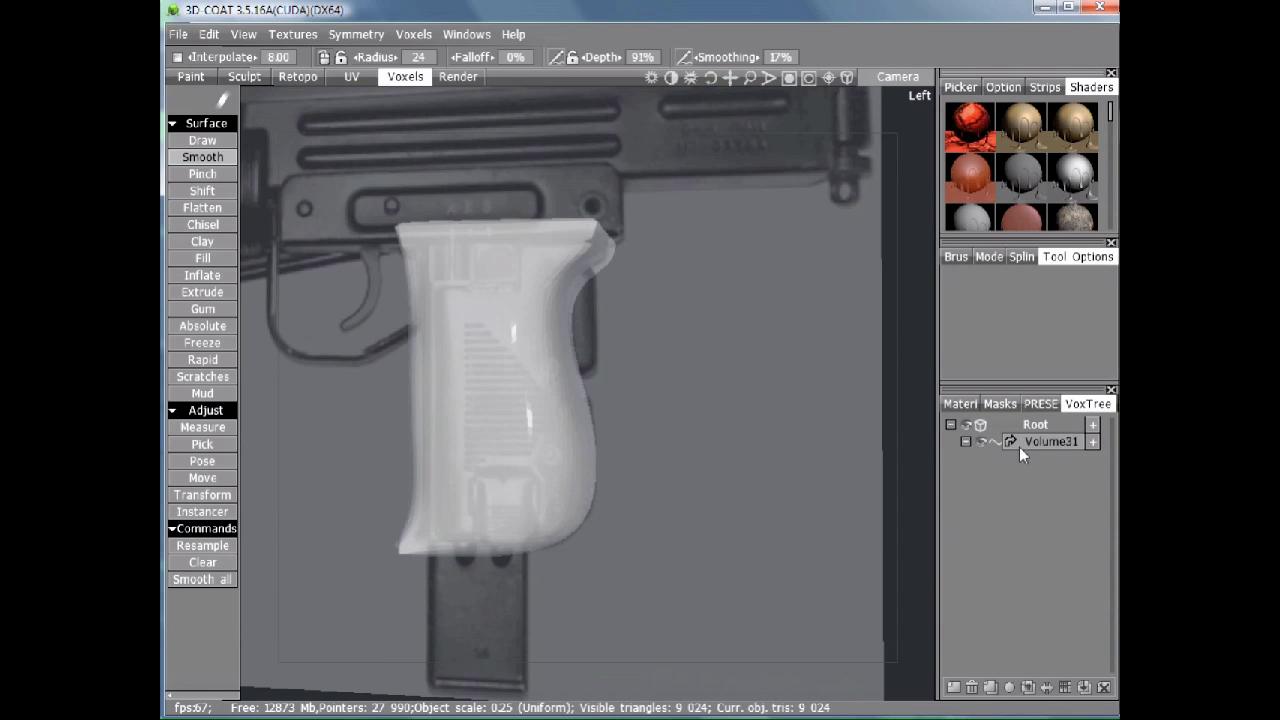
Restore the grip to full resolution and convert it from surface mode back to voxels
click(1020, 441)
drag(774, 458, 693, 365)
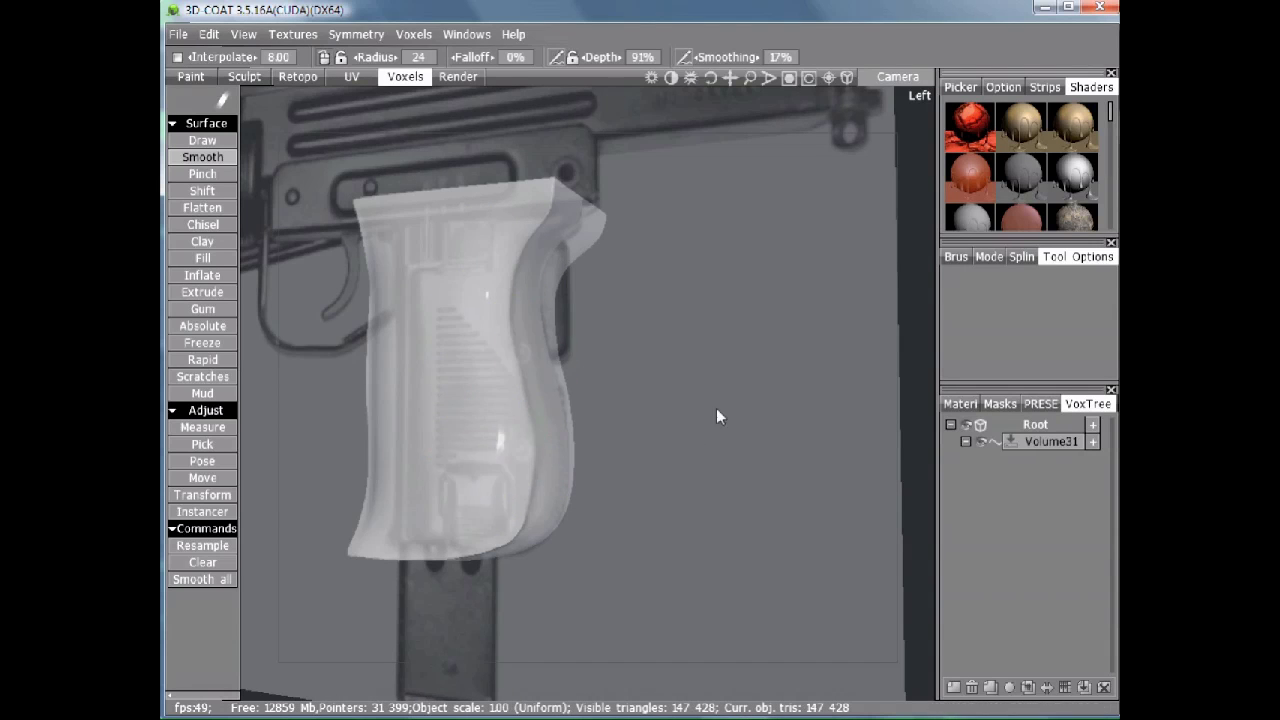
click(995, 445)
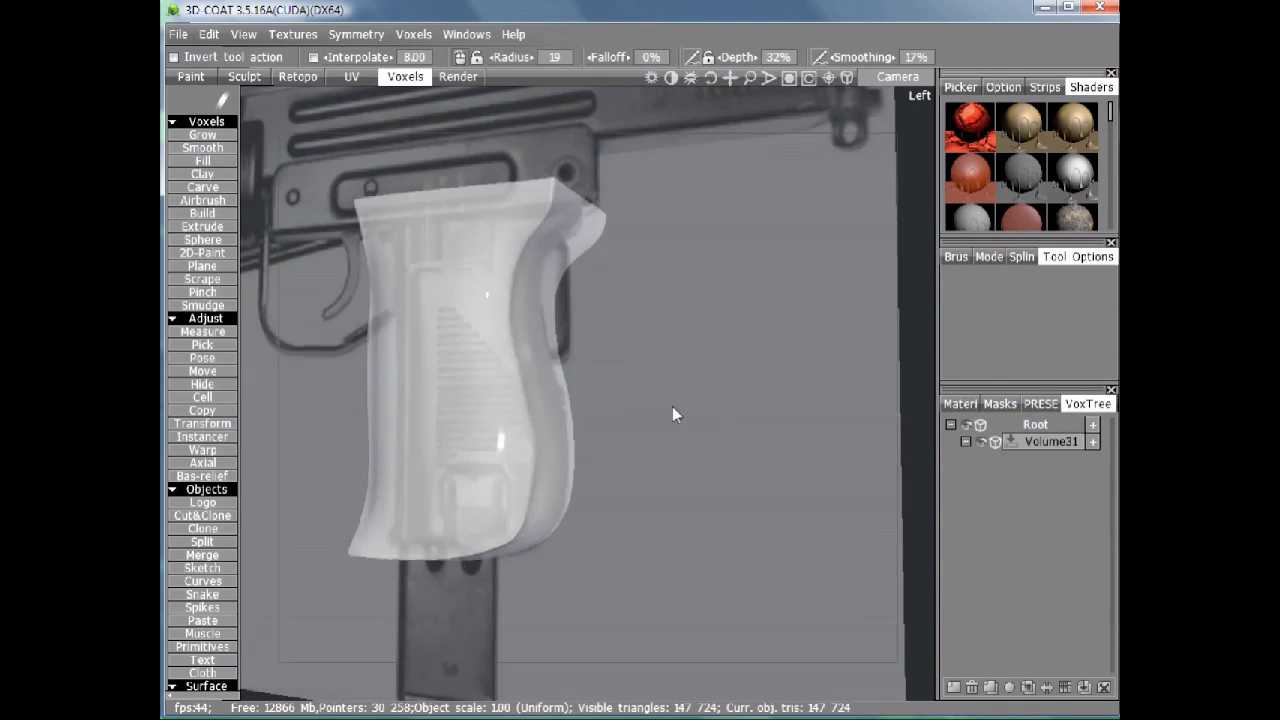
Soften the full-resolution grip's rear side edge from top to bottom with the voxel Smooth brush
drag(672, 406, 526, 354)
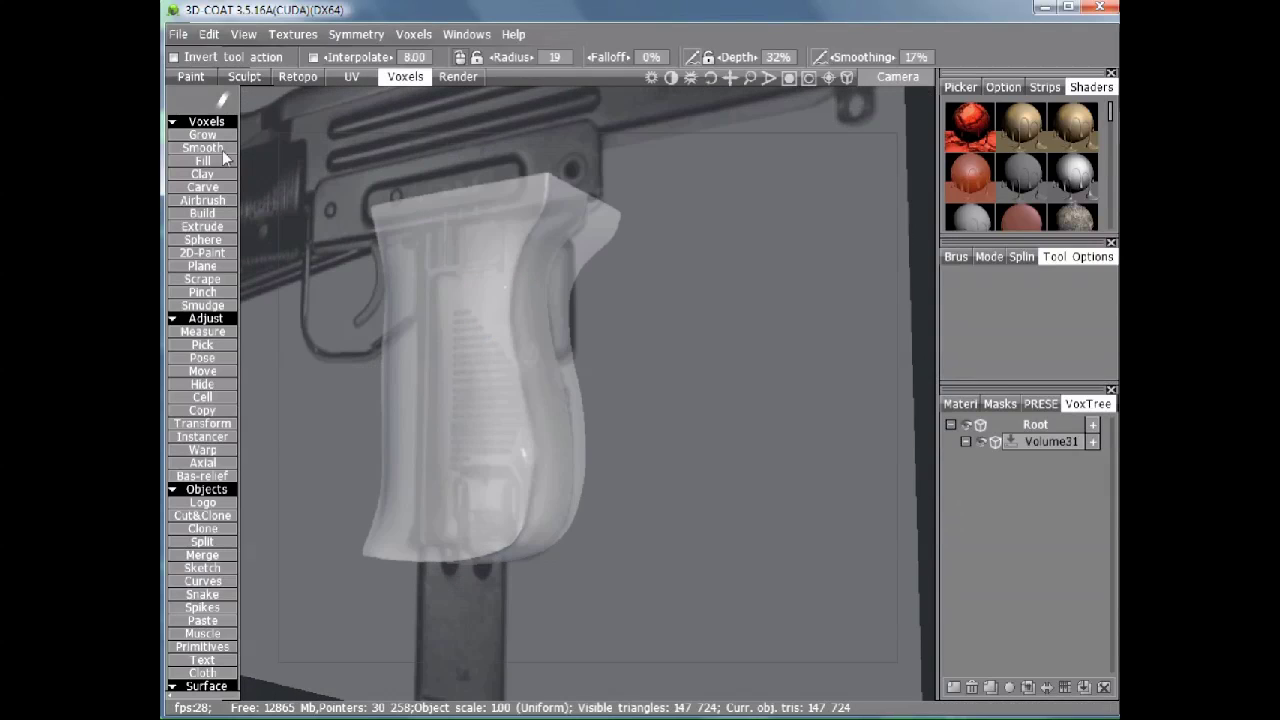
click(203, 148)
scroll(517, 410, up, 1)
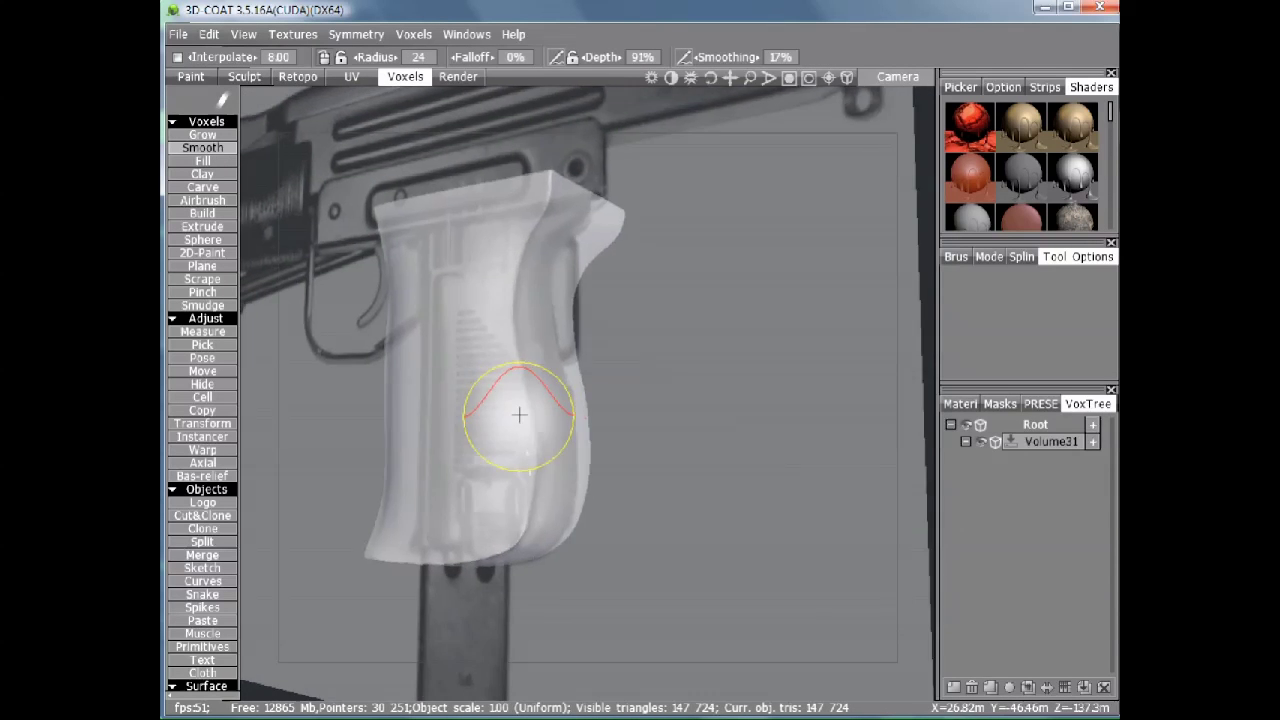
drag(550, 426, 558, 493)
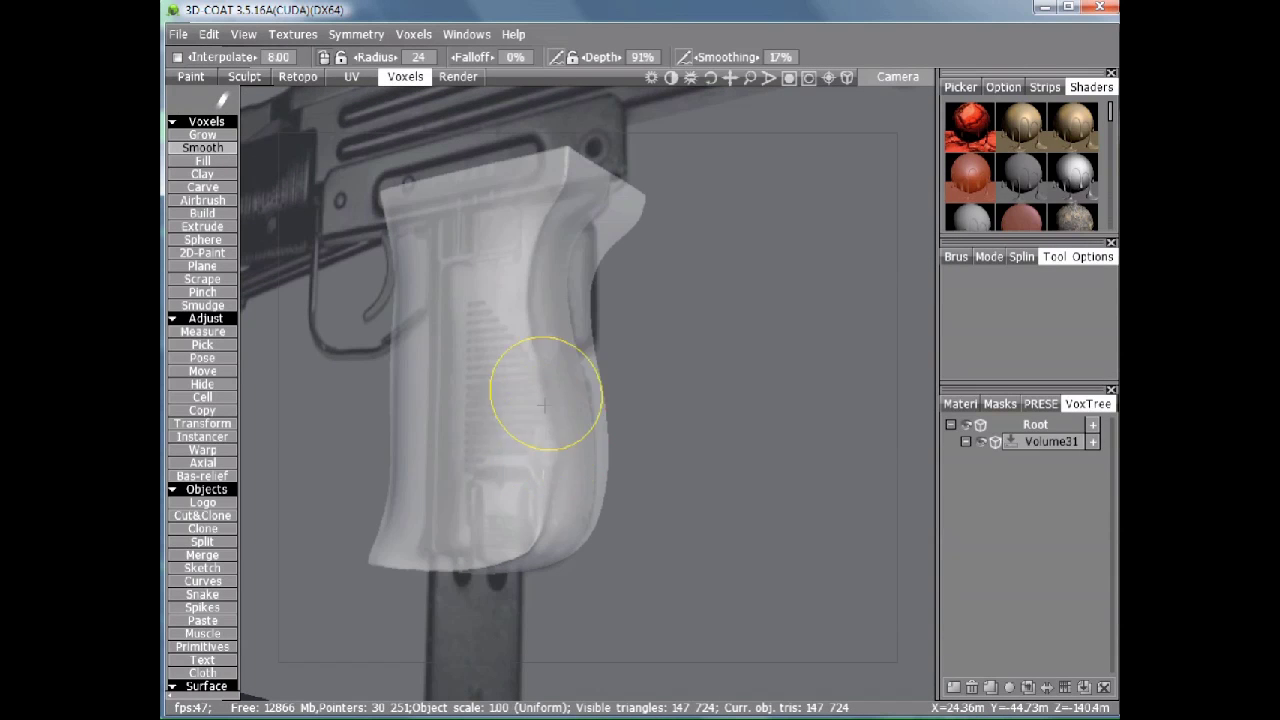
mouse_move(521, 285)
mouse_down()
mouse_move(543, 243)
mouse_move(529, 223)
mouse_move(530, 240)
mouse_up()
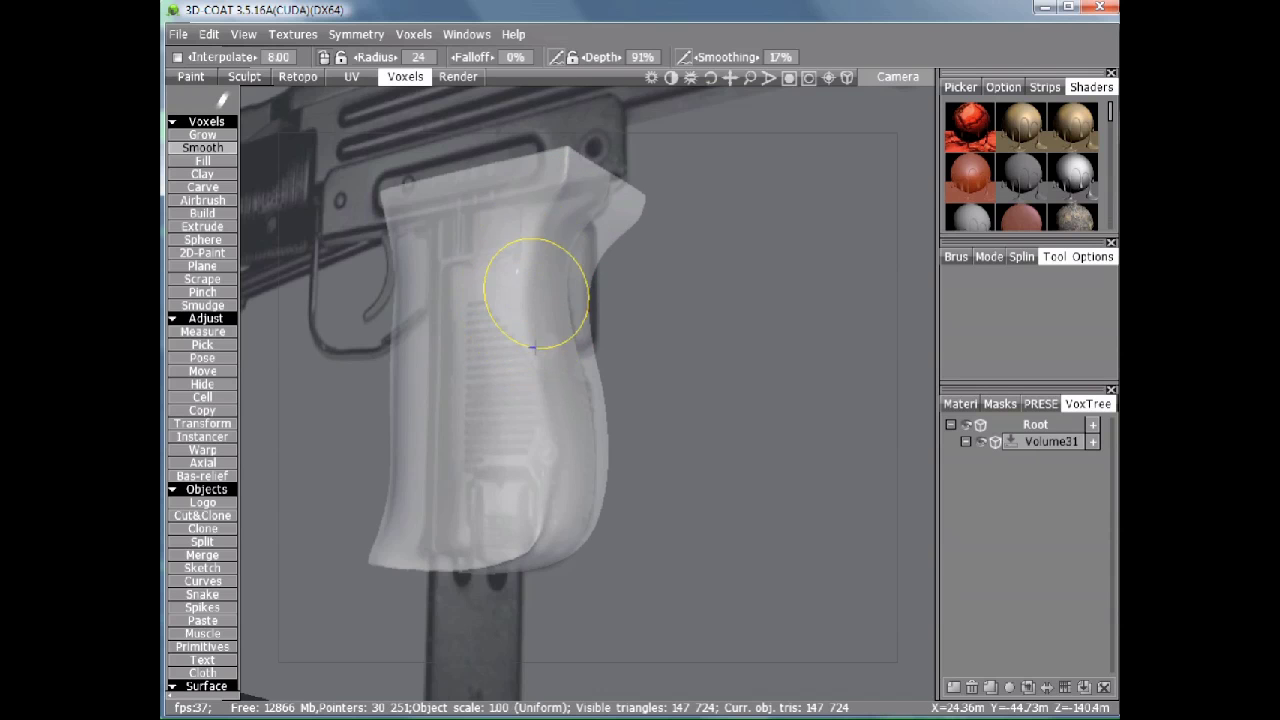
drag(535, 348, 541, 436)
drag(543, 481, 534, 495)
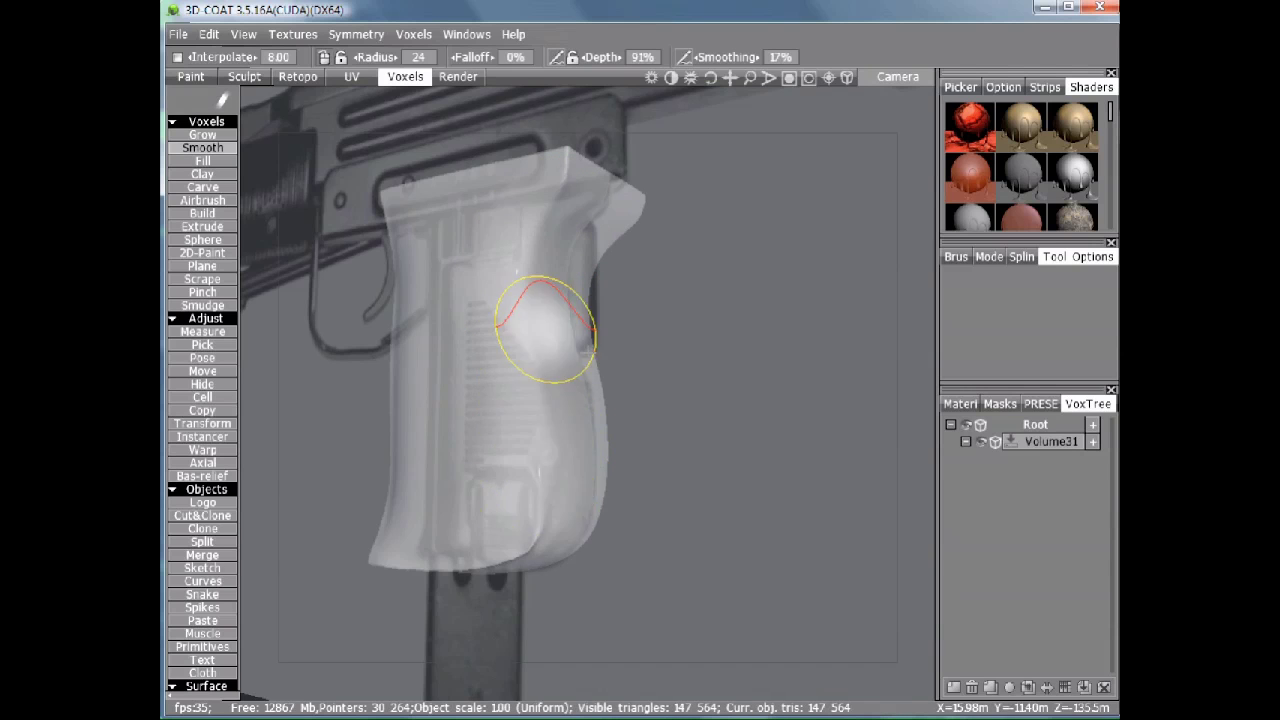
Reduce the Smooth brush radius to 16 and smooth the grip's bottom edge and lower rear side edge
mouse_move(546, 329)
alt+mouse_down()
mouse_move(543, 429)
mouse_move(563, 423)
alt+mouse_up()
right_drag(566, 423, 543, 428)
mouse_move(543, 428)
alt+mouse_down()
mouse_move(557, 397)
mouse_move(543, 354)
alt+mouse_up()
right_drag(504, 396, 519, 383)
mouse_move(490, 402)
mouse_down()
mouse_move(400, 428)
mouse_move(447, 412)
mouse_up()
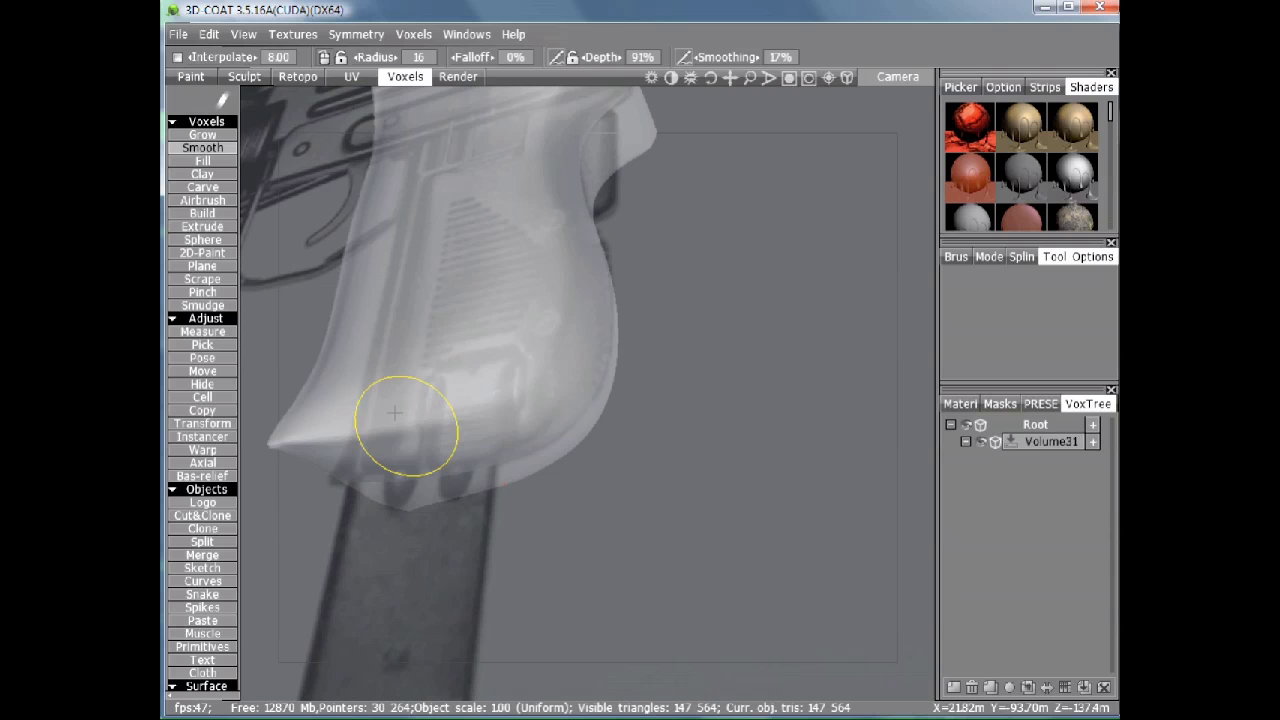
mouse_move(560, 318)
alt+mouse_down()
mouse_move(551, 271)
mouse_move(531, 291)
mouse_move(589, 437)
alt+mouse_up()
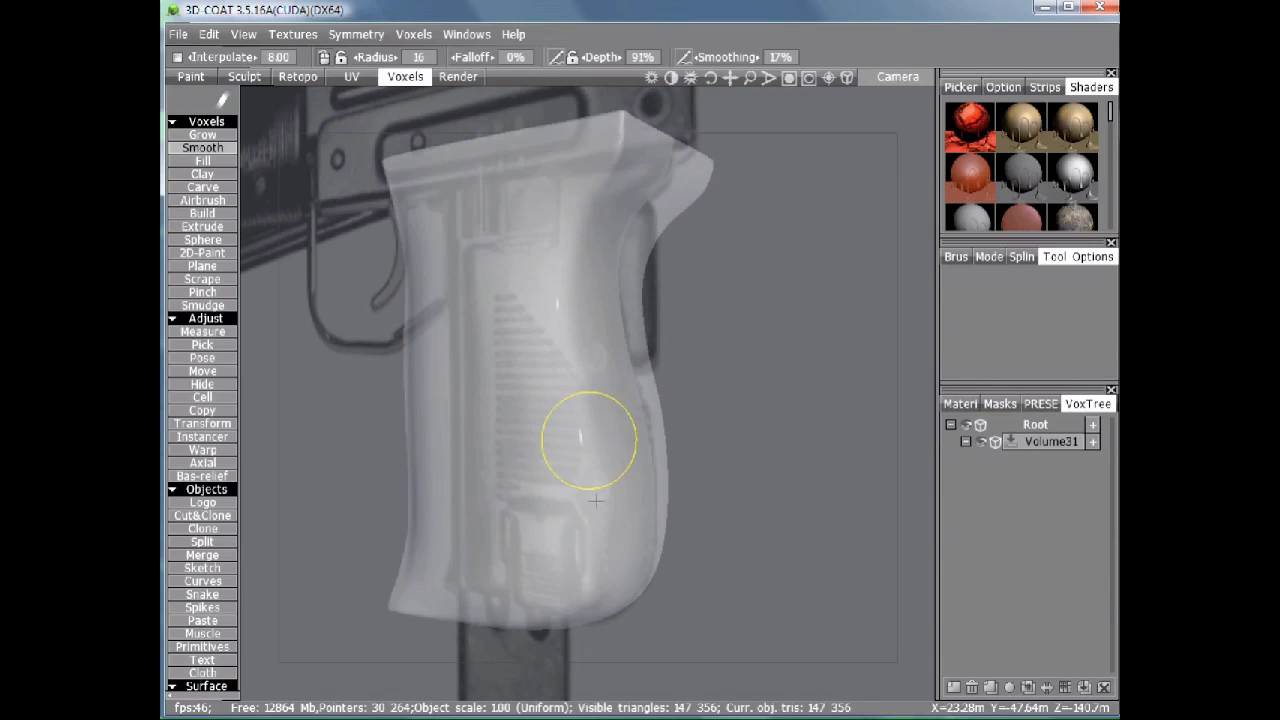
mouse_move(596, 501)
mouse_down()
mouse_move(551, 300)
mouse_move(598, 503)
mouse_up()
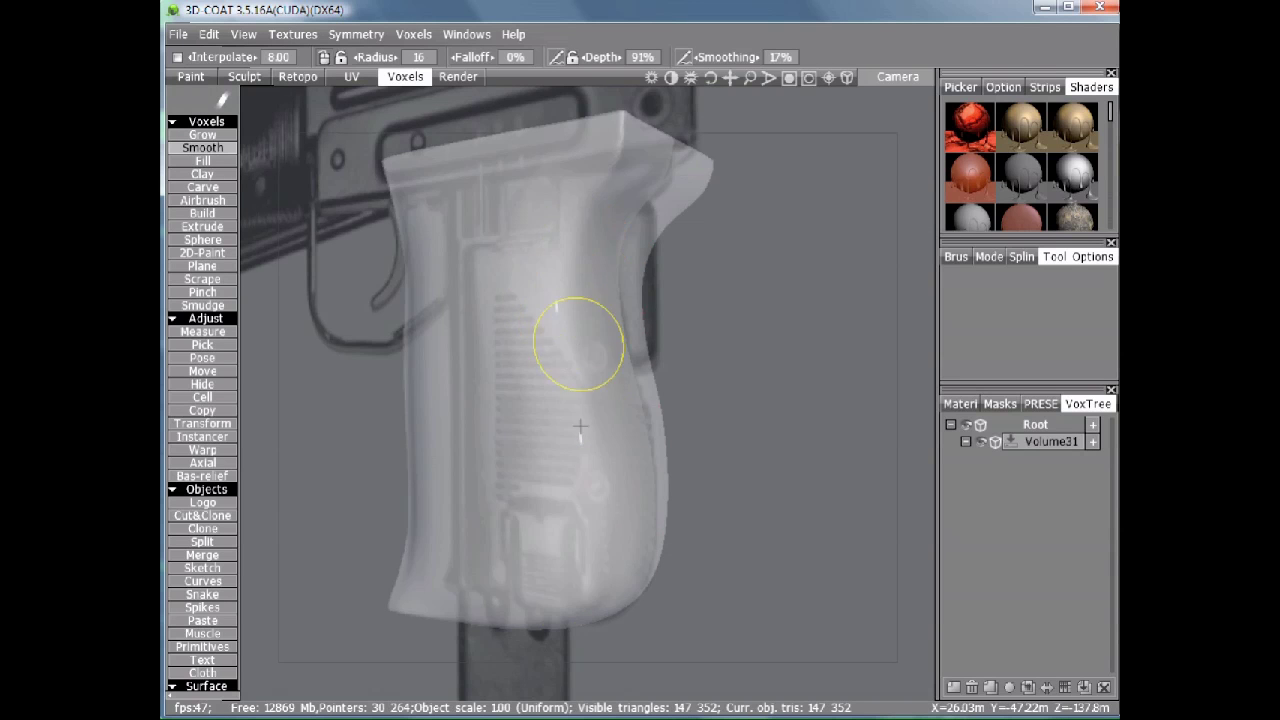
drag(577, 617, 529, 518)
Smooth the full-resolution grip's front side edge along its whole height with the radius 16 voxel brush
mouse_move(529, 518)
alt+mouse_down()
mouse_move(563, 363)
mouse_move(563, 374)
mouse_move(497, 369)
mouse_move(517, 489)
alt+mouse_up()
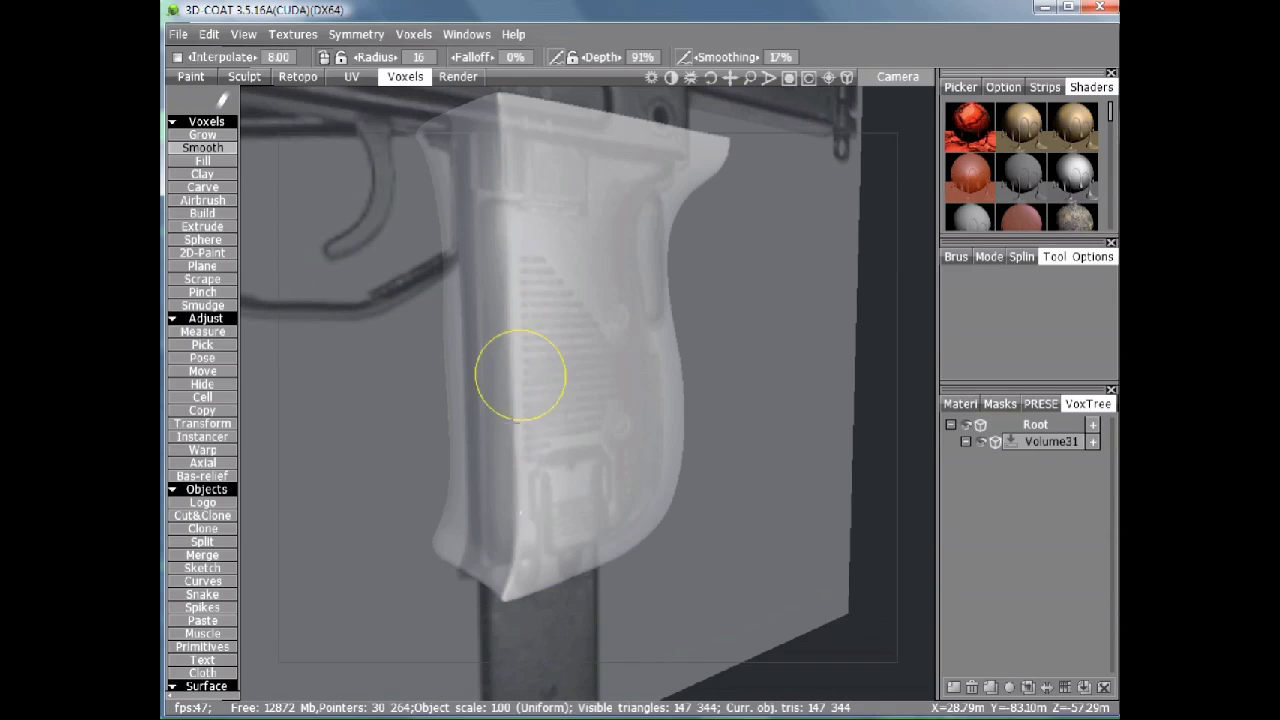
mouse_move(520, 375)
mouse_down()
mouse_move(445, 312)
mouse_move(502, 314)
mouse_up()
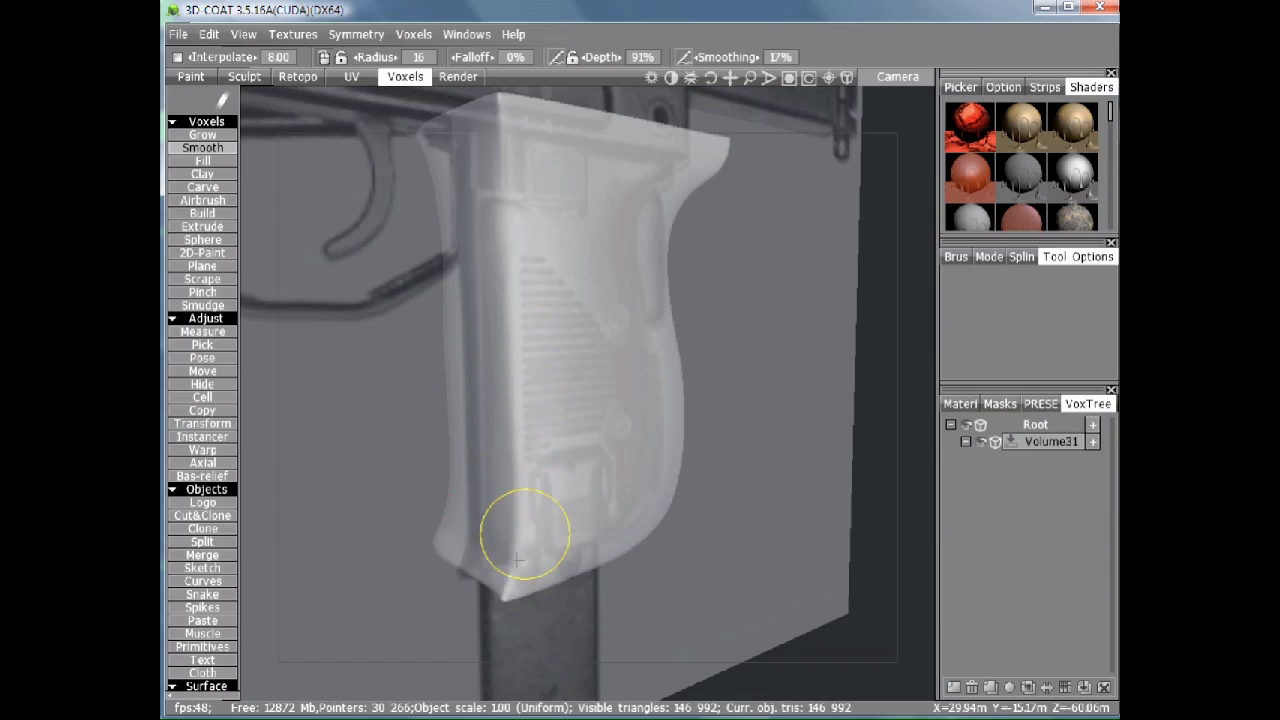
drag(500, 289, 510, 377)
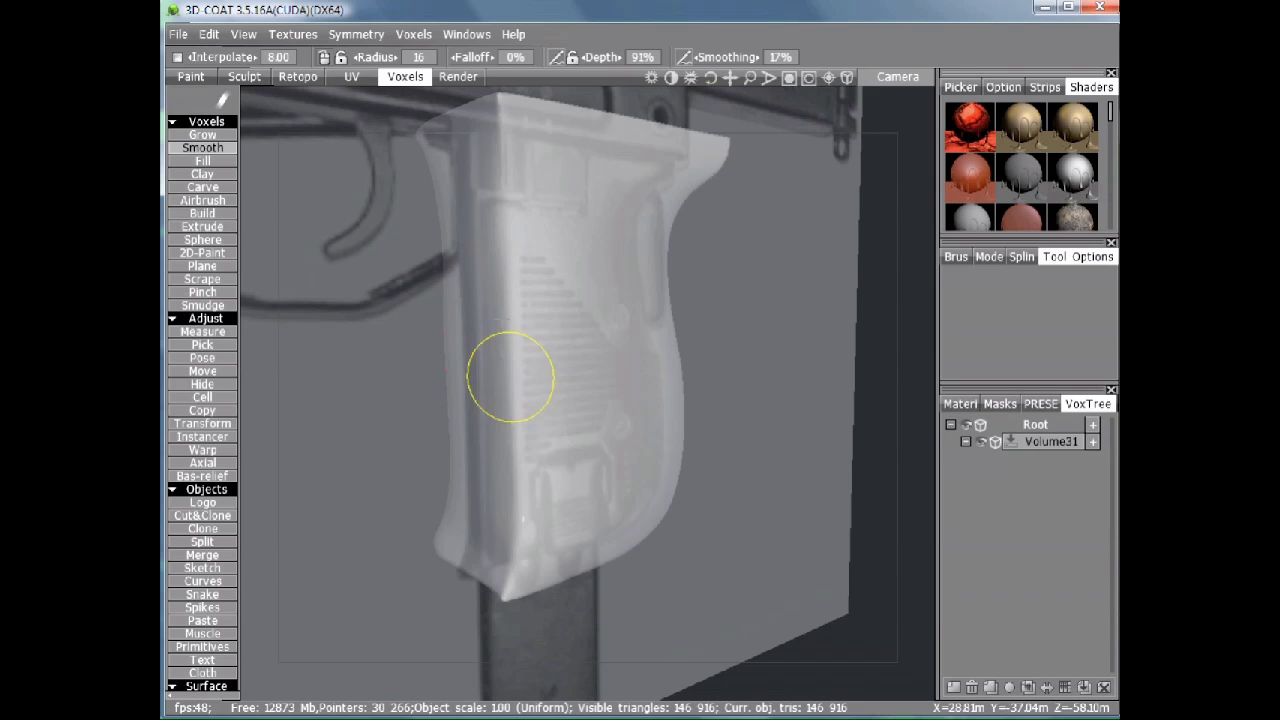
drag(500, 280, 532, 571)
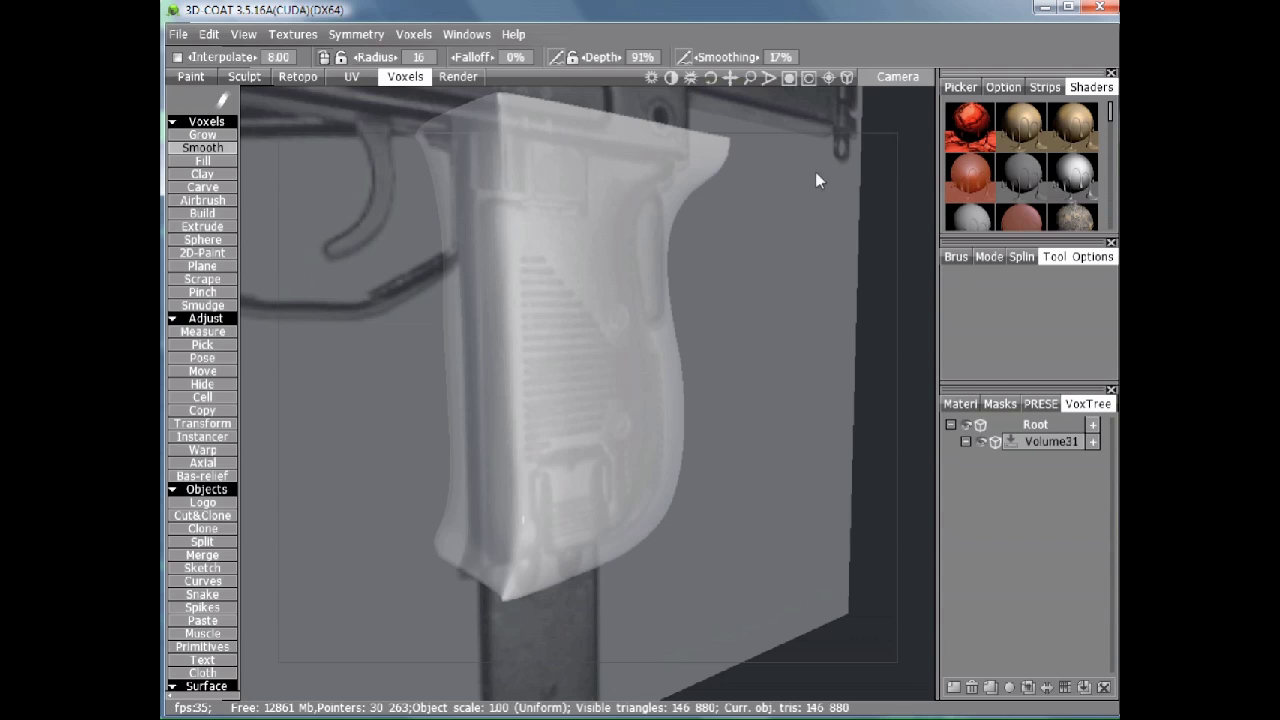
Open the background image placement settings and hide all reference images
scroll(852, 152, down, 4)
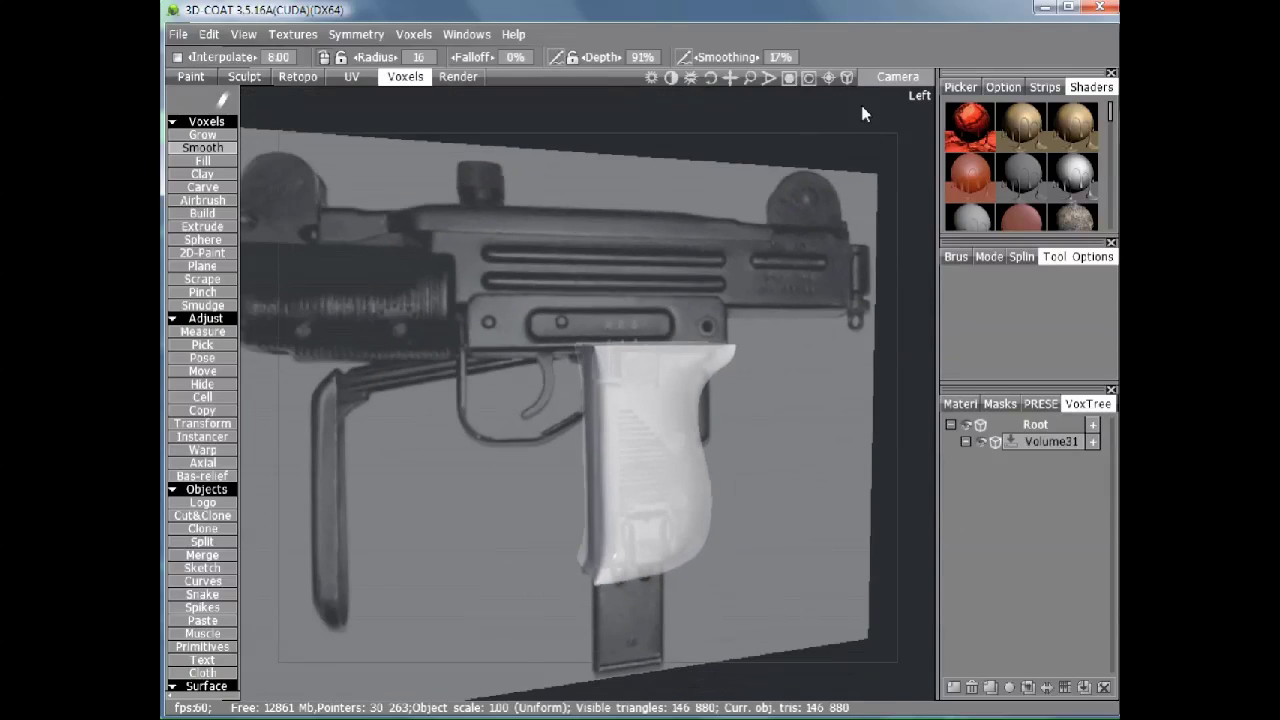
click(887, 82)
mouse_move(767, 152)
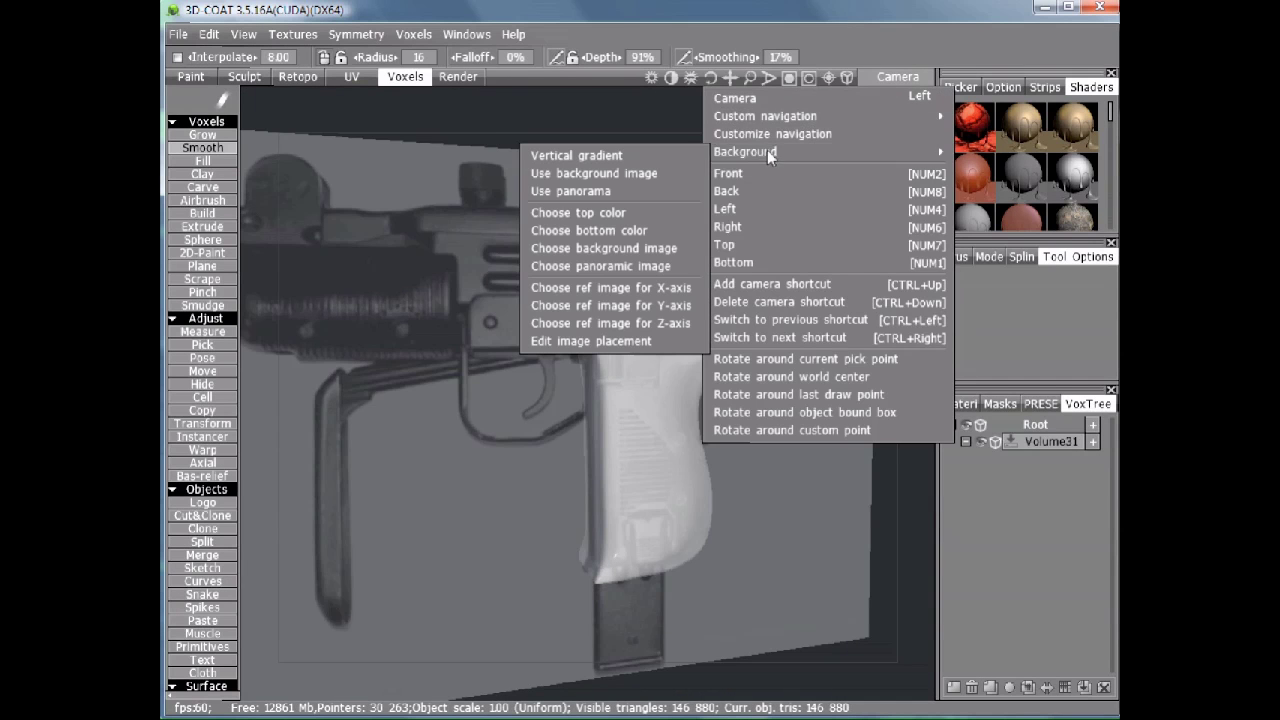
click(567, 342)
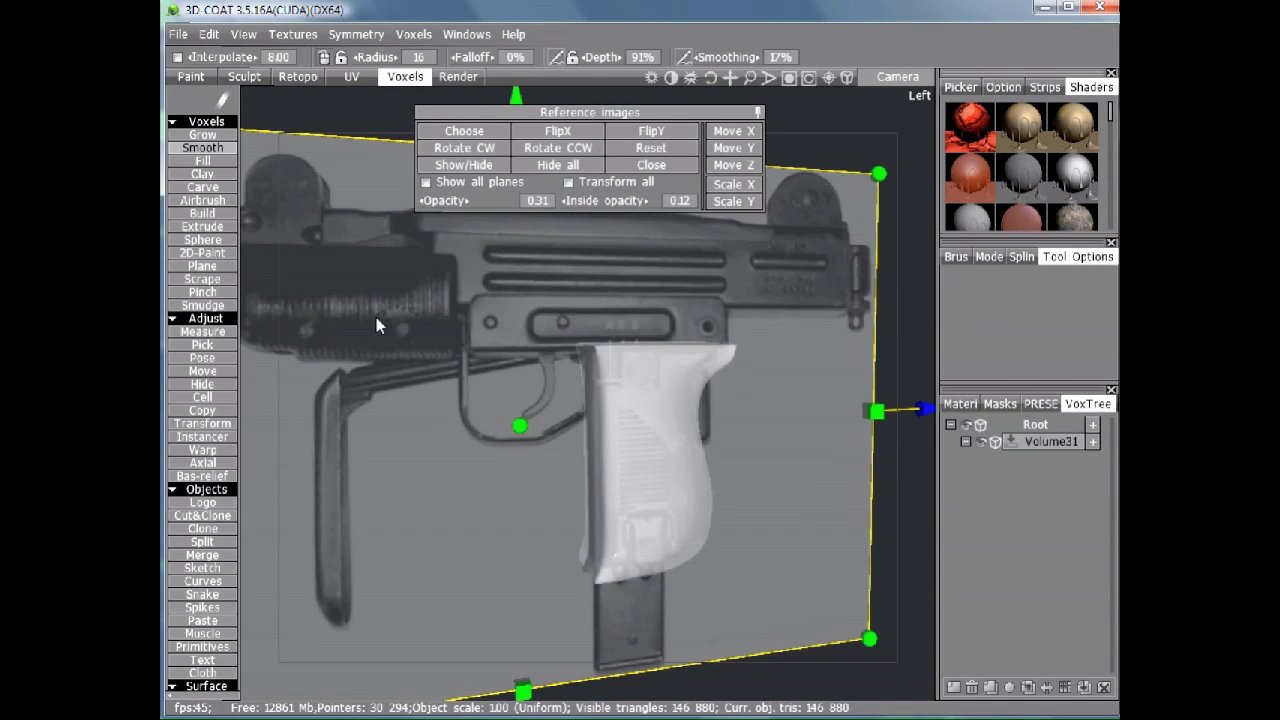
click(543, 166)
scroll(725, 297, up, 5)
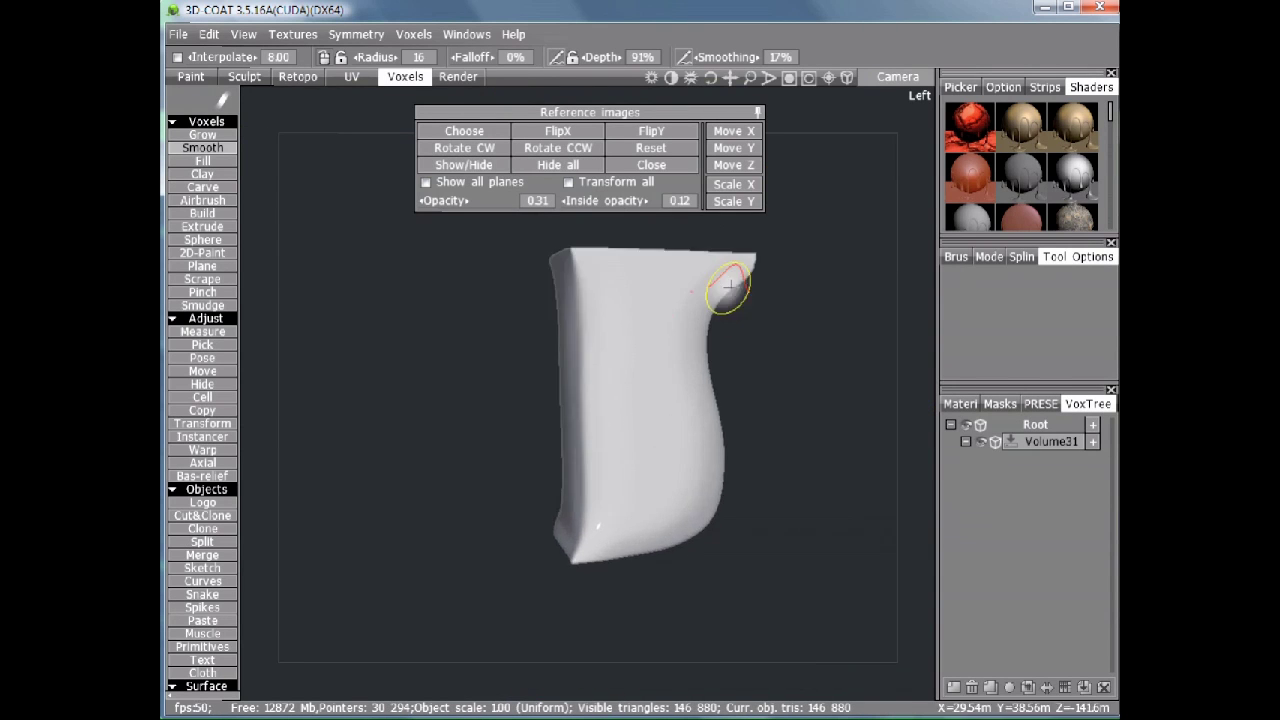